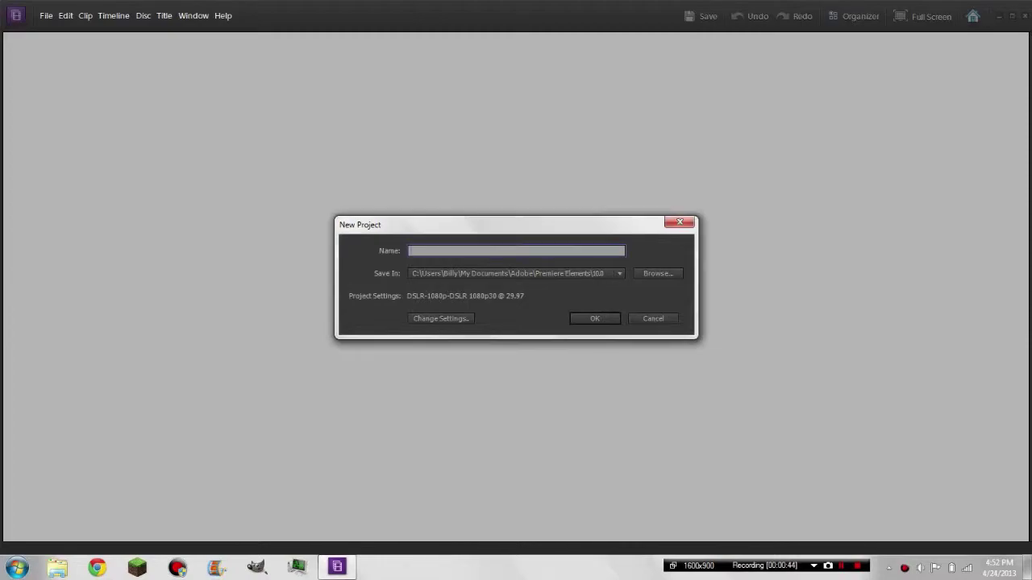
# Create a project named "Muzzle Flash Tut.", saved in the Muzzle Flash Tut folder under My Documents
pyautogui.write('Muzzle Flash Tut.')
pyautogui.click(658, 273)
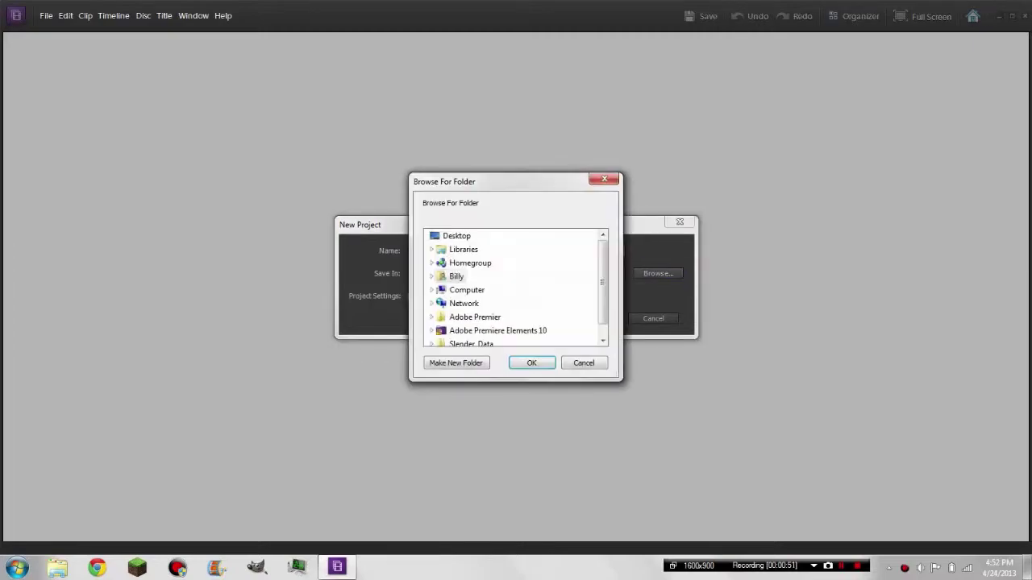
pyautogui.click(456, 277)
pyautogui.press('Right')
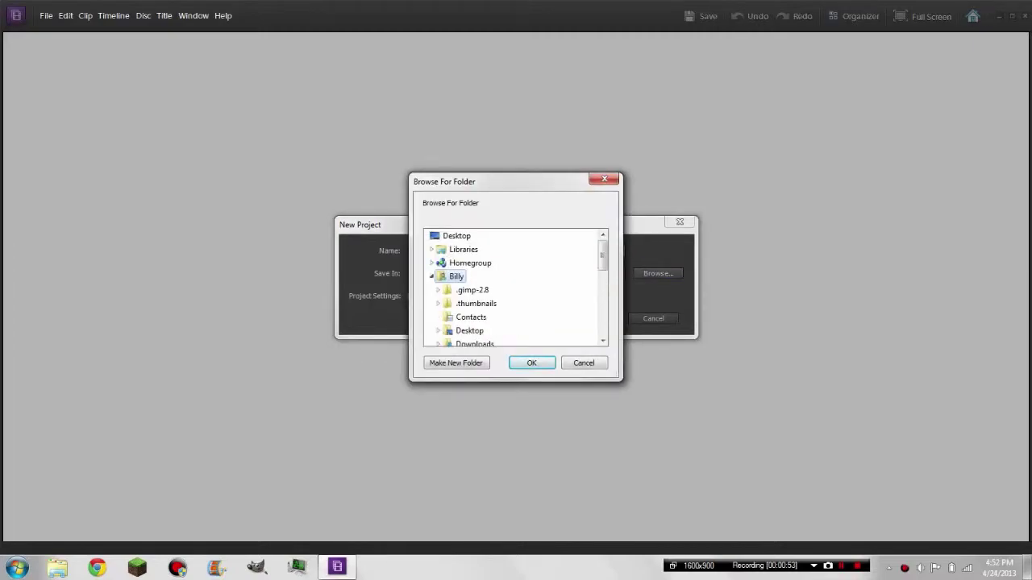
pyautogui.scroll(-2, 484, 311)
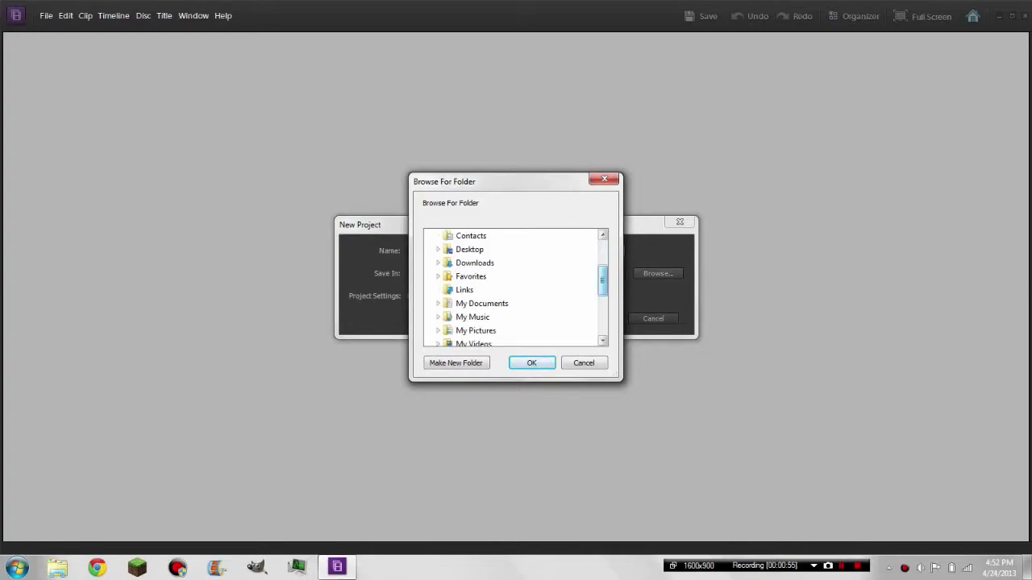
pyautogui.click(482, 304)
pyautogui.moveTo(602, 267); pyautogui.dragTo(602, 274)
pyautogui.scroll(-1, 490, 303)
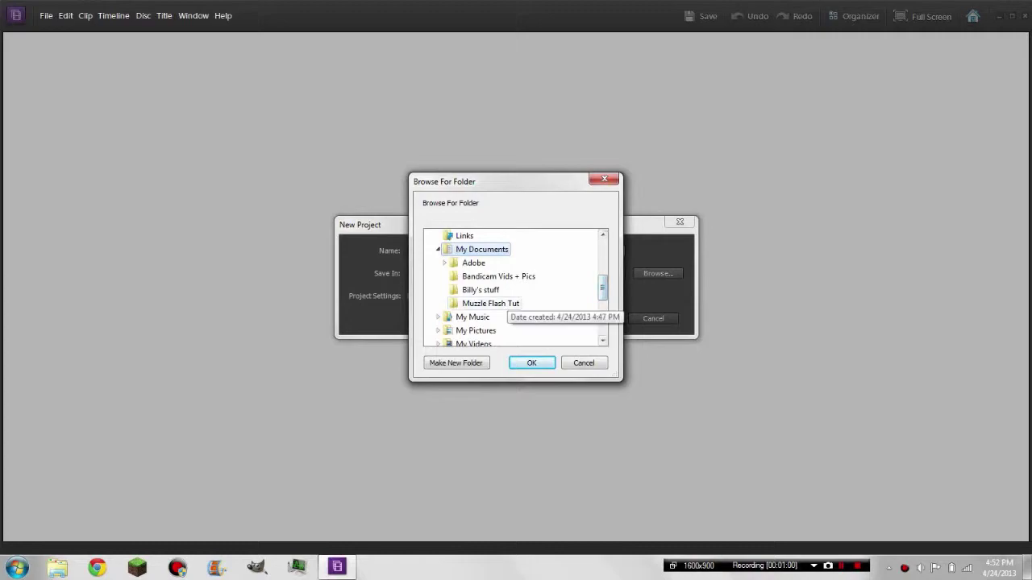
pyautogui.click(490, 303)
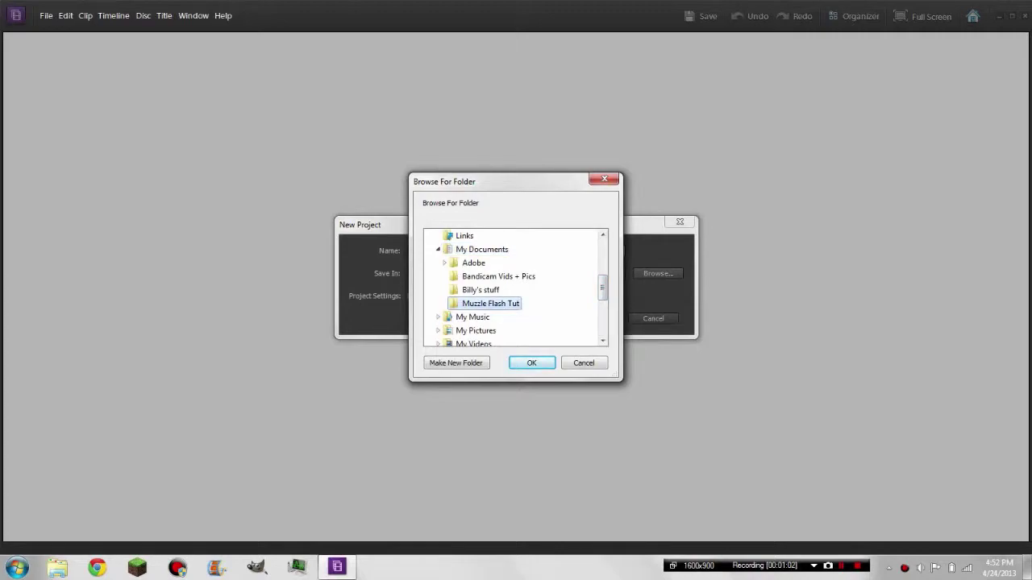
pyautogui.click(531, 362)
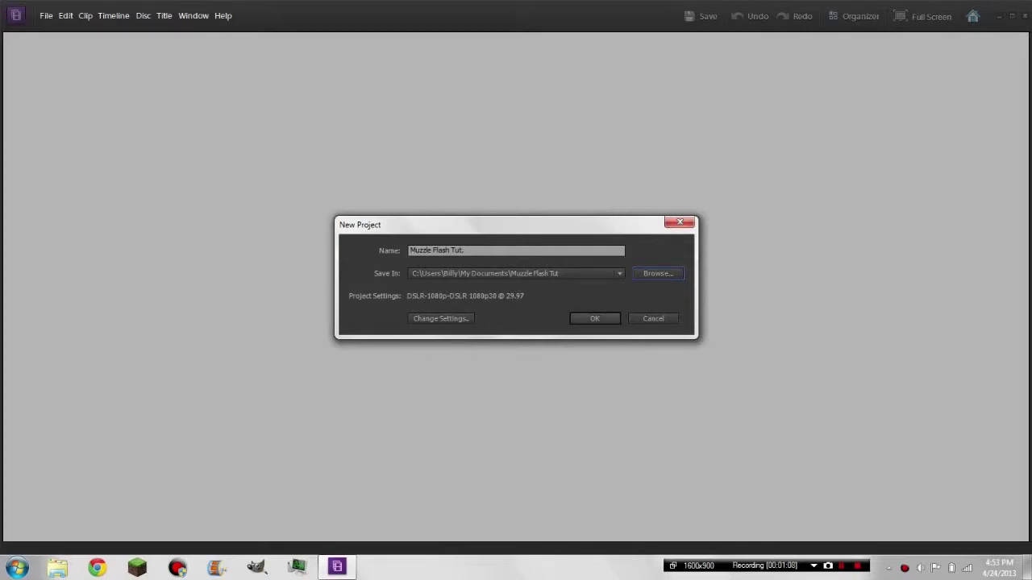
pyautogui.click(595, 318)
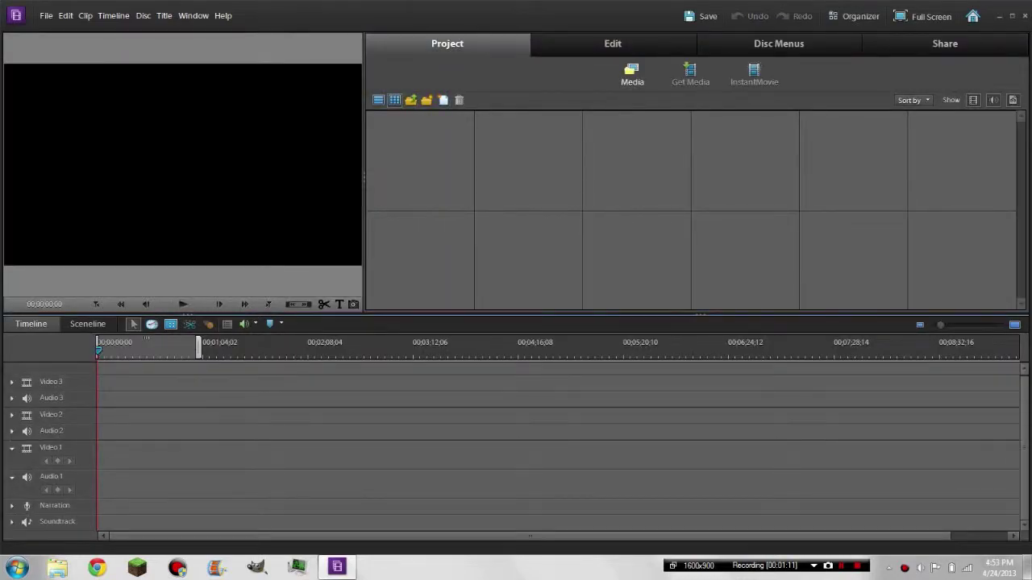
# Create a folder named "Raw Footage" in the project media
pyautogui.rightClick(427, 169)
pyautogui.click(467, 199)
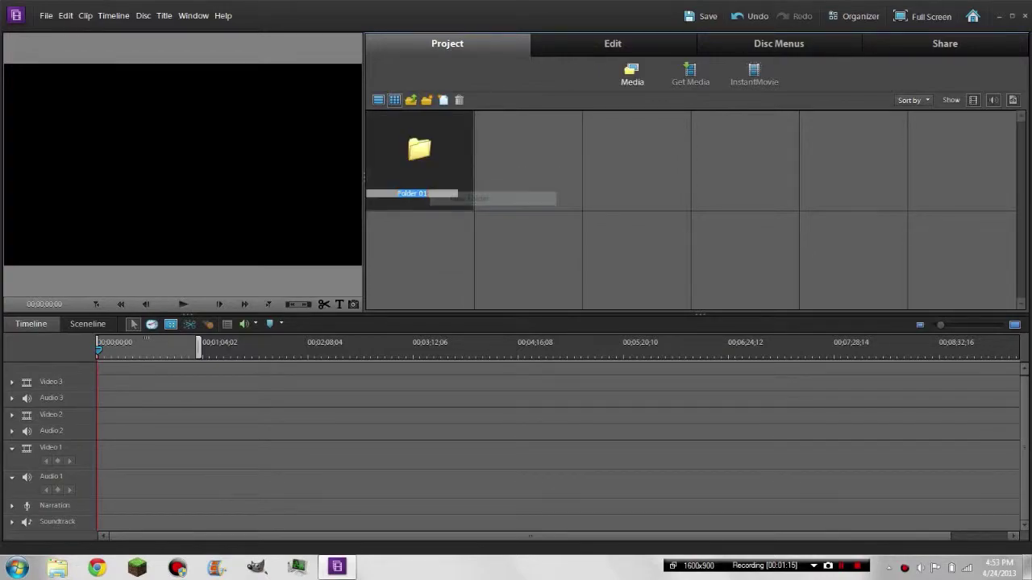
pyautogui.write('Raw Footage')
pyautogui.press('Return')
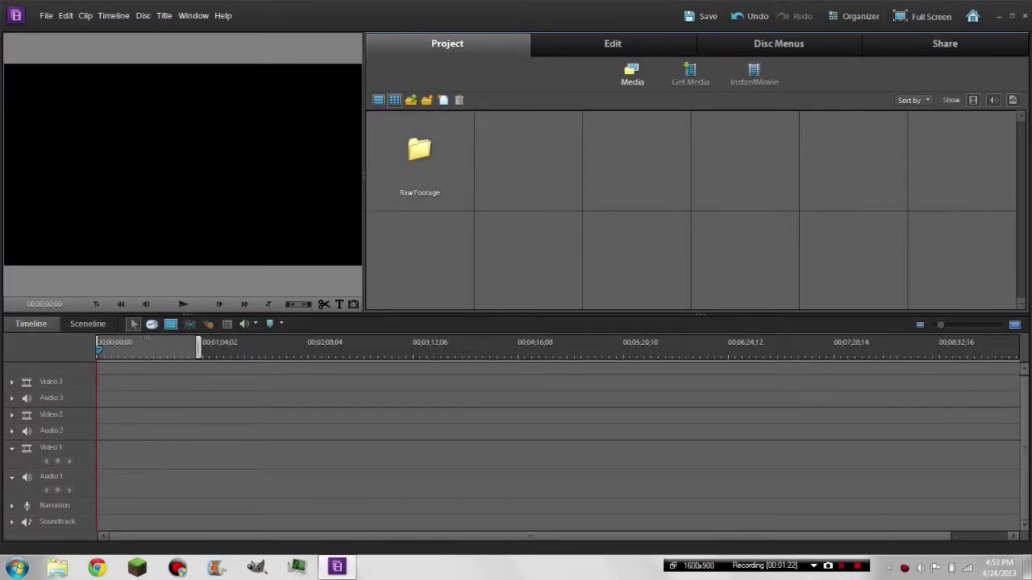
# Add a second project media folder named "Effects"
pyautogui.rightClick(531, 188)
pyautogui.click(553, 212)
pyautogui.press('BackSpace')
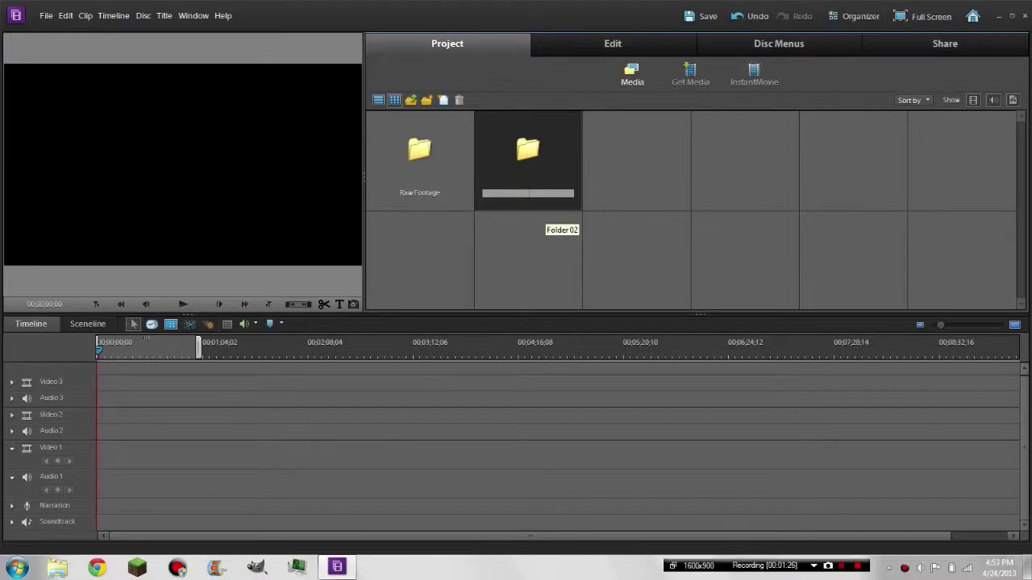
pyautogui.write('Effects')
pyautogui.press('Return')
pyautogui.click(664, 176)
pyautogui.rightClick(664, 176)
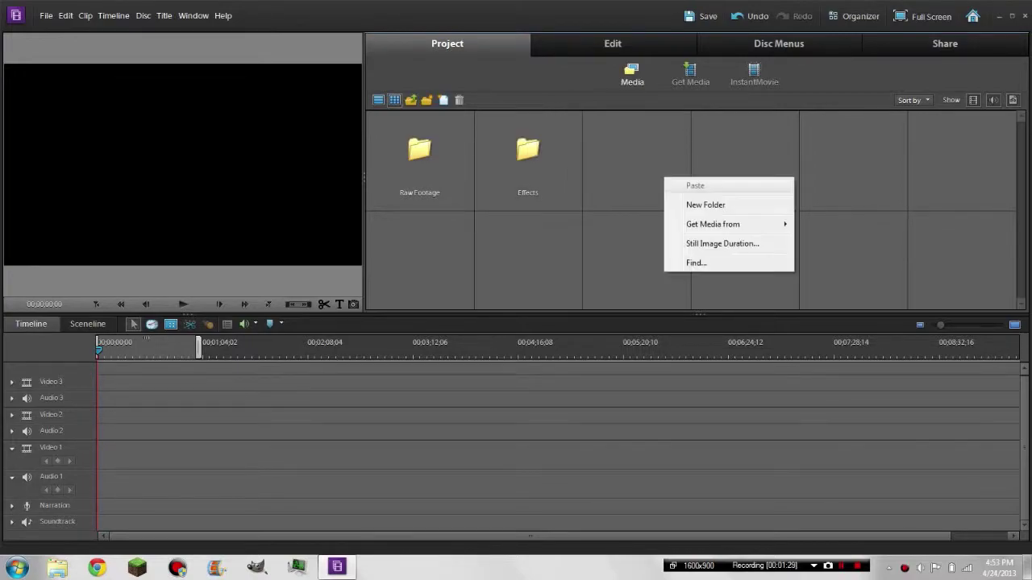
pyautogui.click(700, 205)
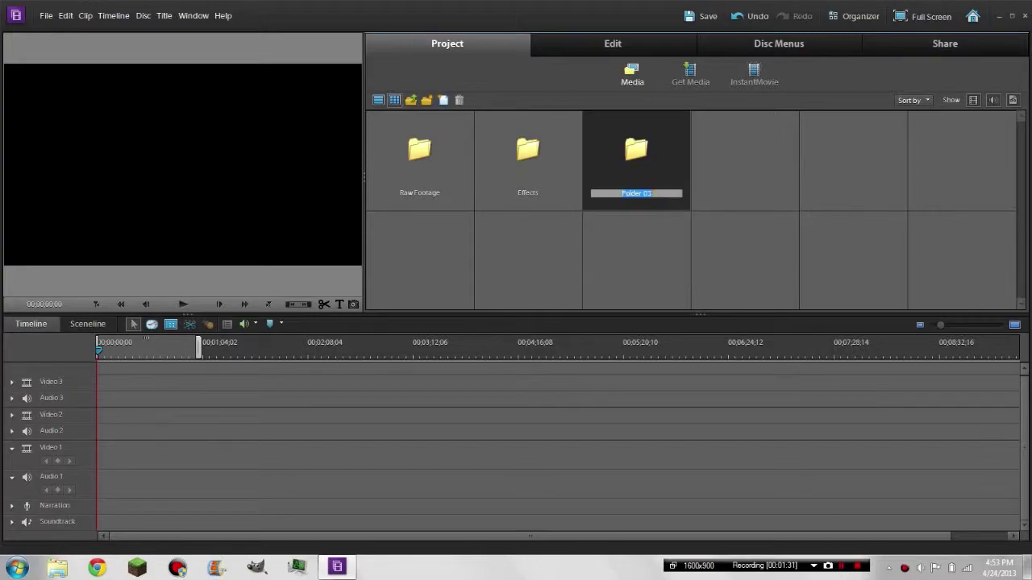
pyautogui.press('BackSpace')
pyautogui.rightClick(642, 166)
pyautogui.click(665, 220)
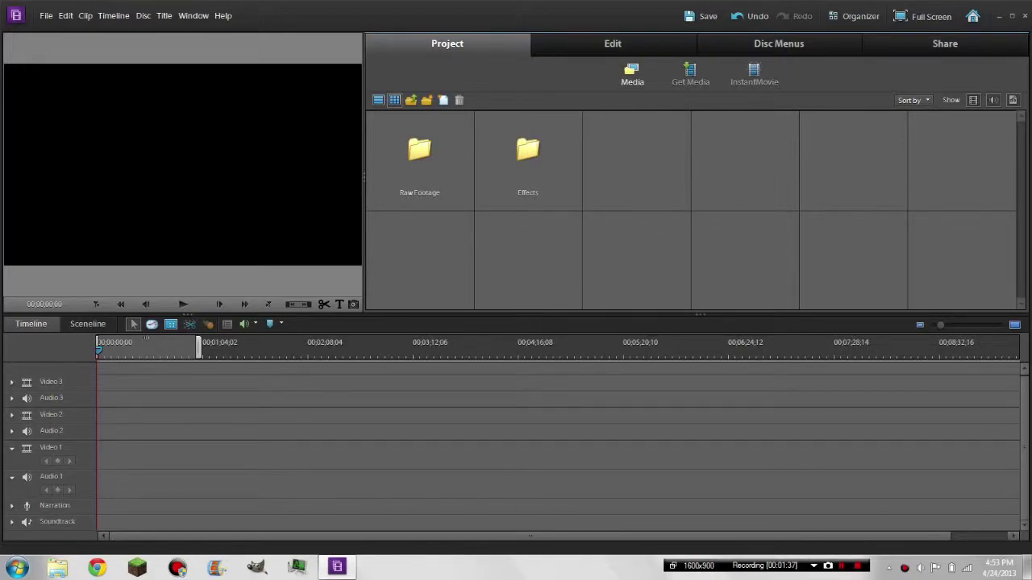
# Open the Raw Footage folder and start adding media to it from the Libraries location
pyautogui.click(419, 161)
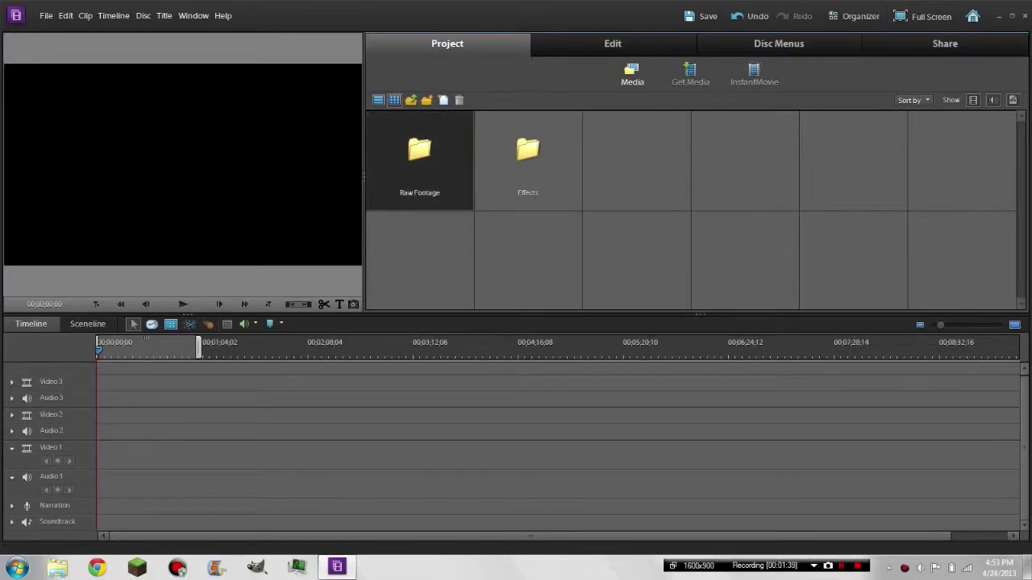
pyautogui.doubleClick(419, 162)
pyautogui.doubleClick(524, 221)
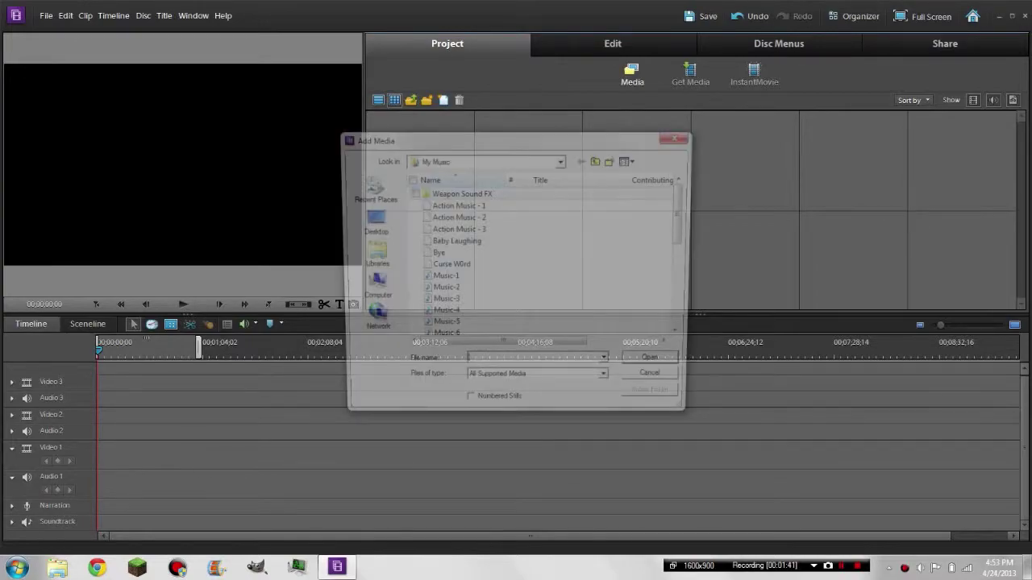
pyautogui.click(370, 256)
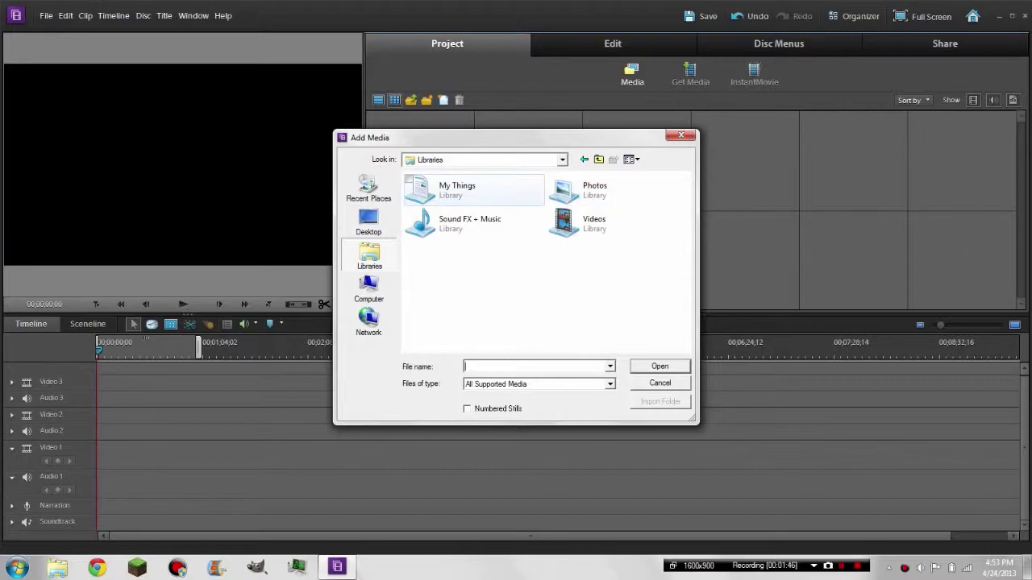
pyautogui.click(503, 189)
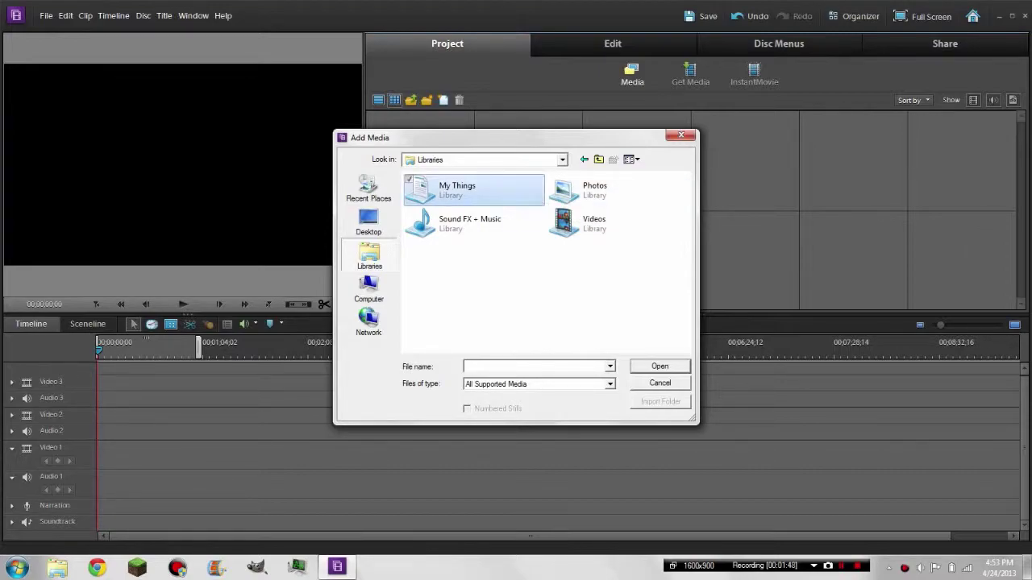
pyautogui.doubleClick(474, 191)
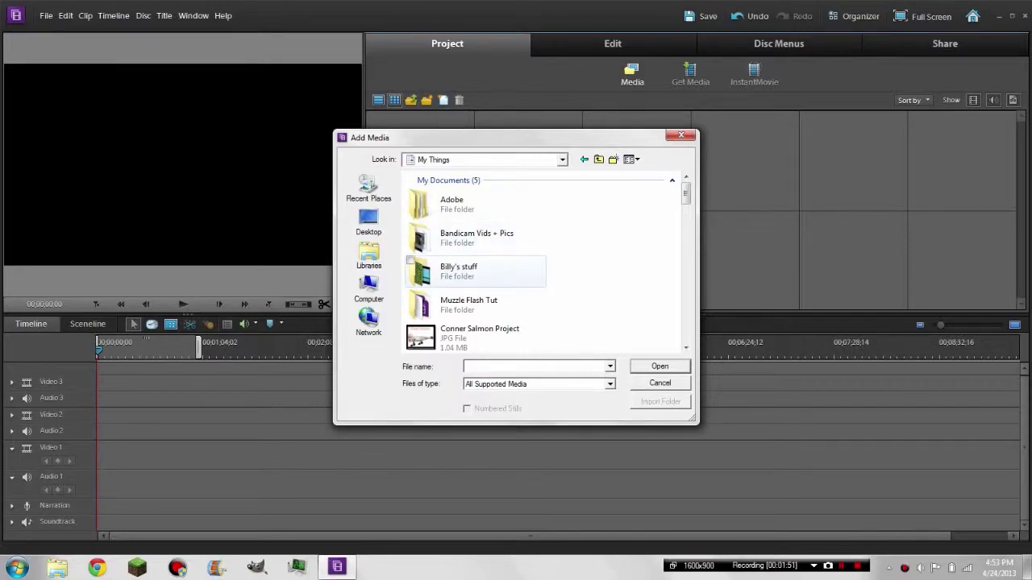
pyautogui.click(476, 272)
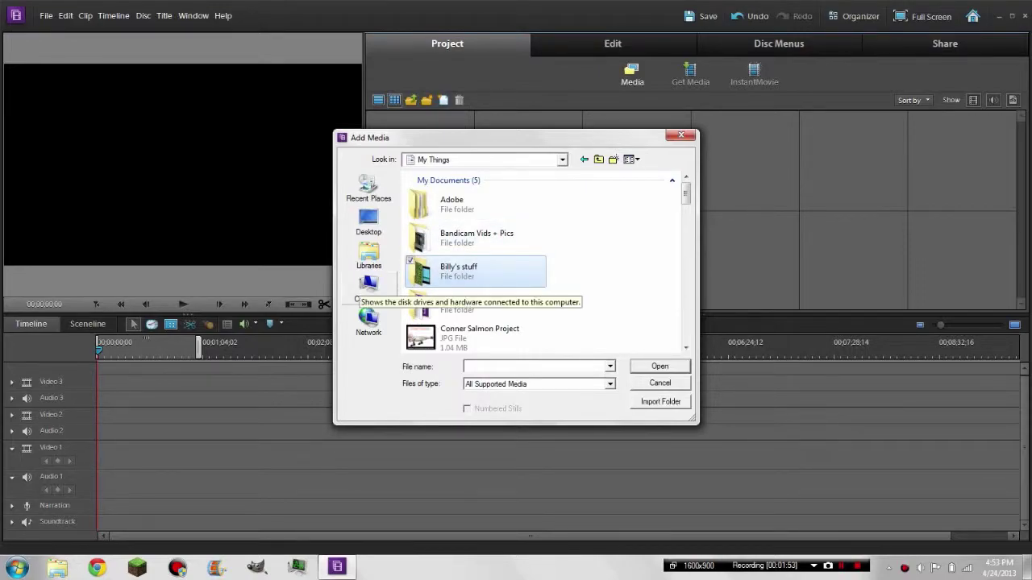
pyautogui.click(369, 256)
# Import the Tut Example video from the Videos library into the Raw Footage folder
pyautogui.doubleClick(576, 223)
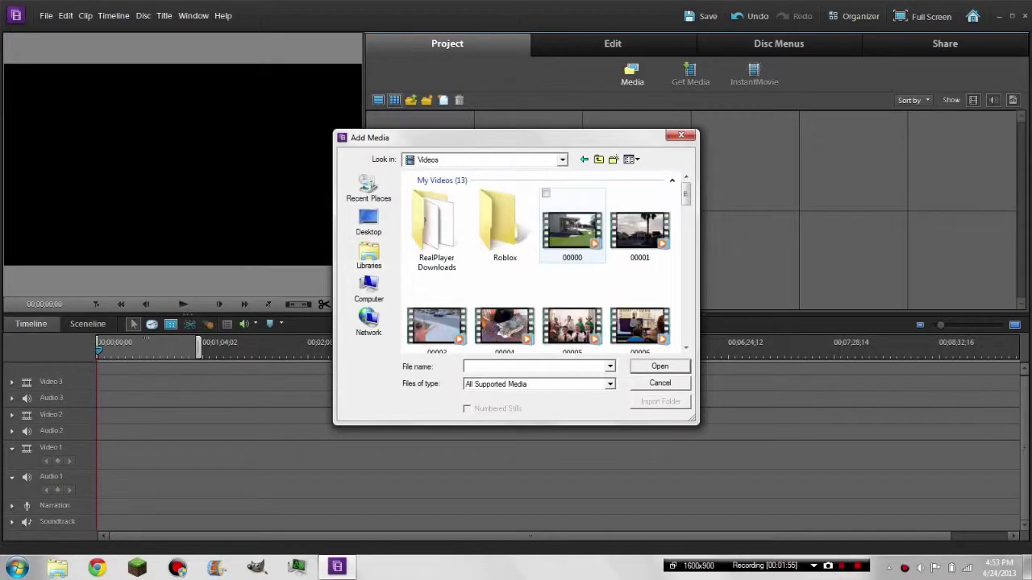
pyautogui.scroll(-5, 544, 262)
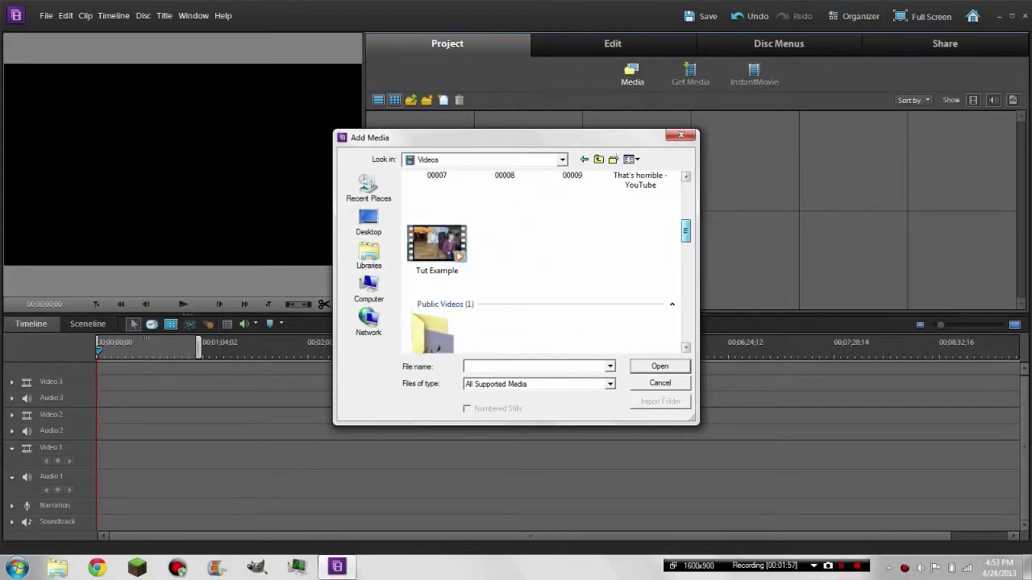
pyautogui.click(437, 253)
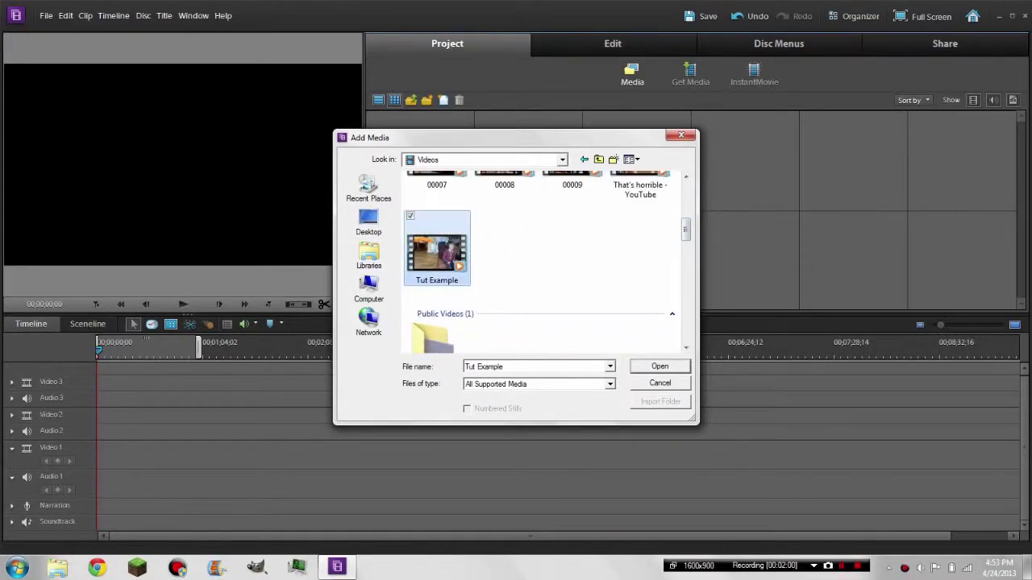
pyautogui.click(659, 367)
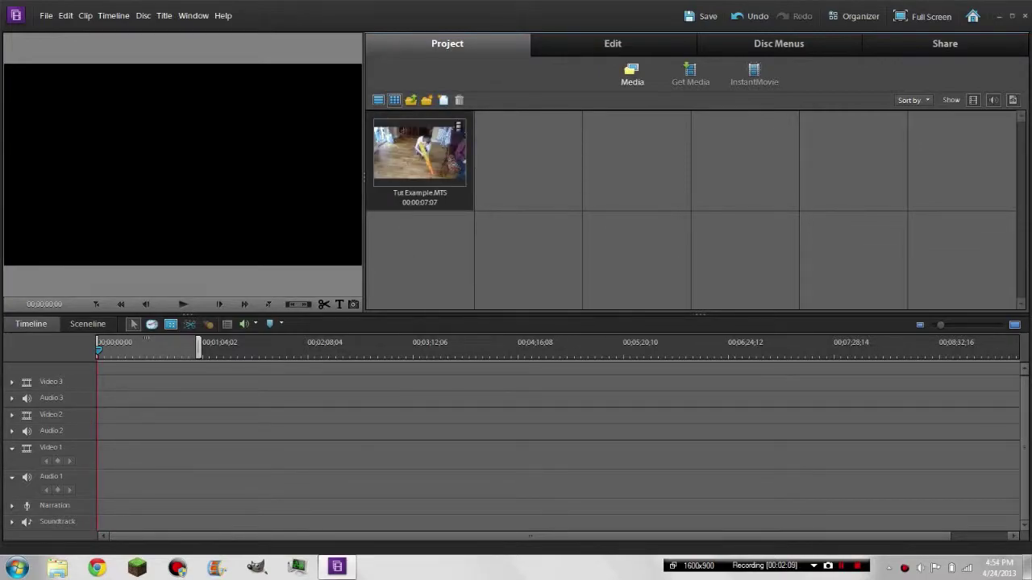
# Place the Tut Example clip at the start of the Video 1 track and delete its audio
pyautogui.moveTo(419, 157); pyautogui.dragTo(103, 452)
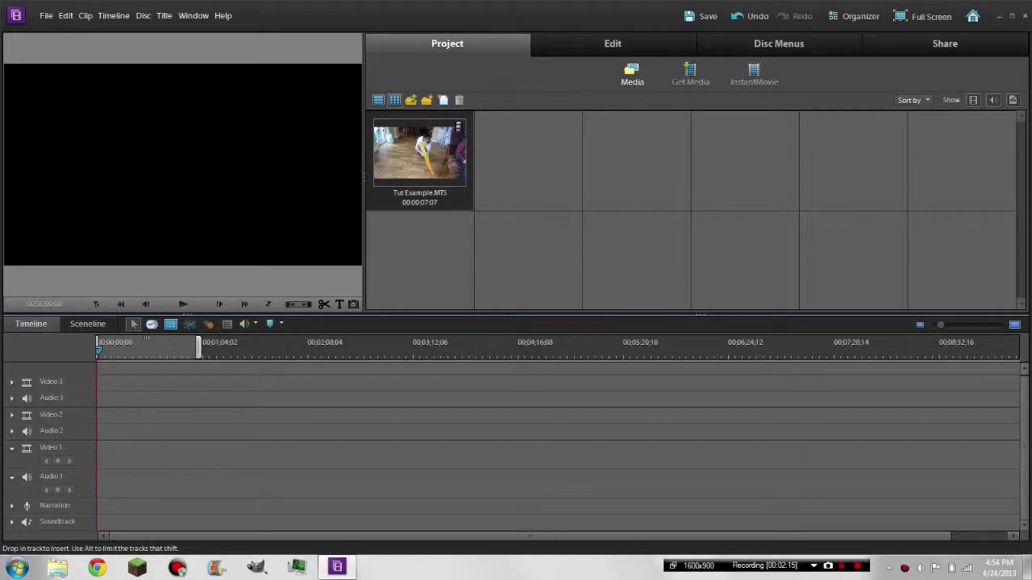
pyautogui.press('Return')
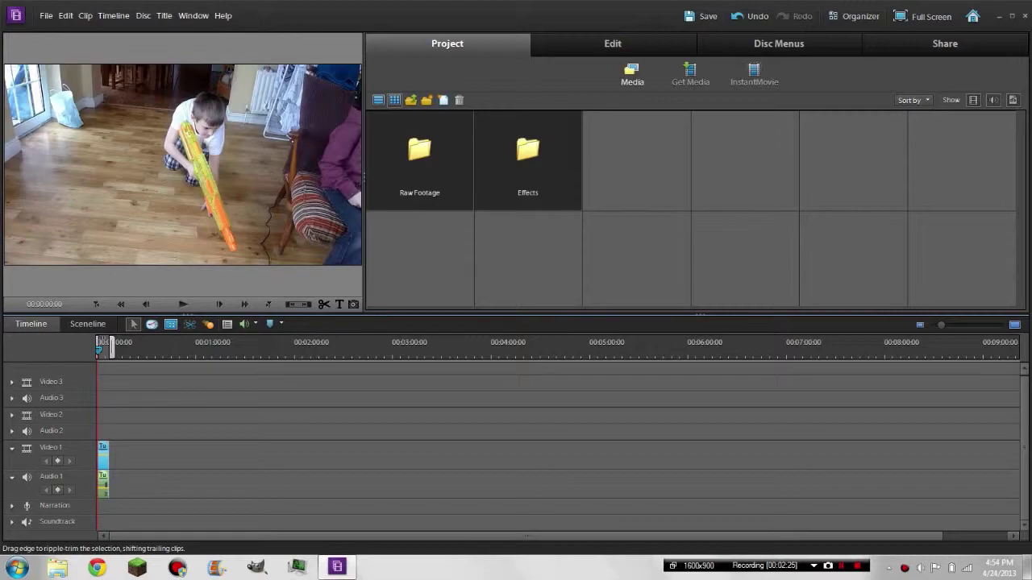
pyautogui.rightClick(102, 455)
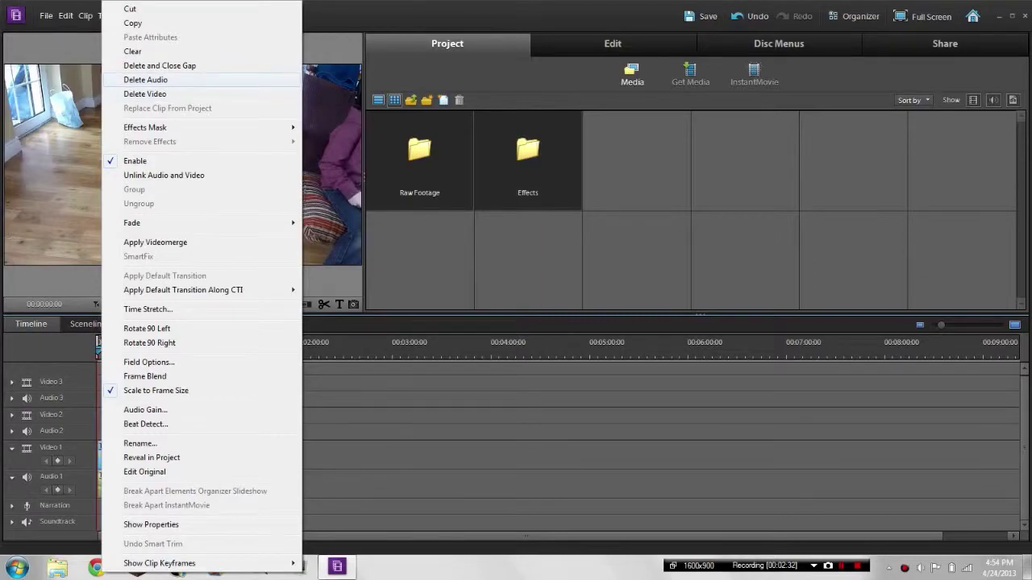
pyautogui.click(146, 79)
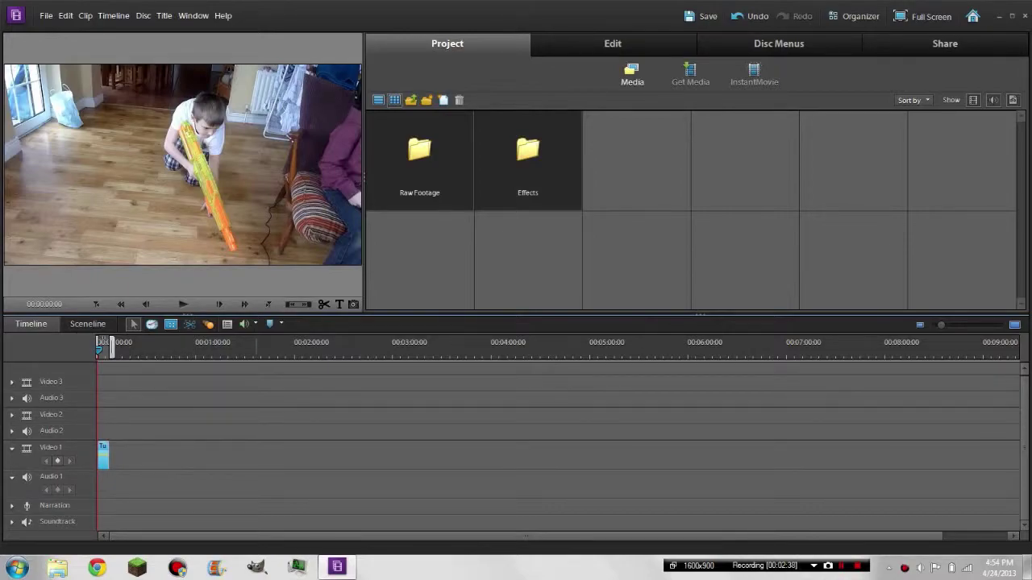
# Open the Effects folder and start adding media from the "Muzzle Flashes and Stock footage!" folder in the Photos library
pyautogui.doubleClick(419, 152)
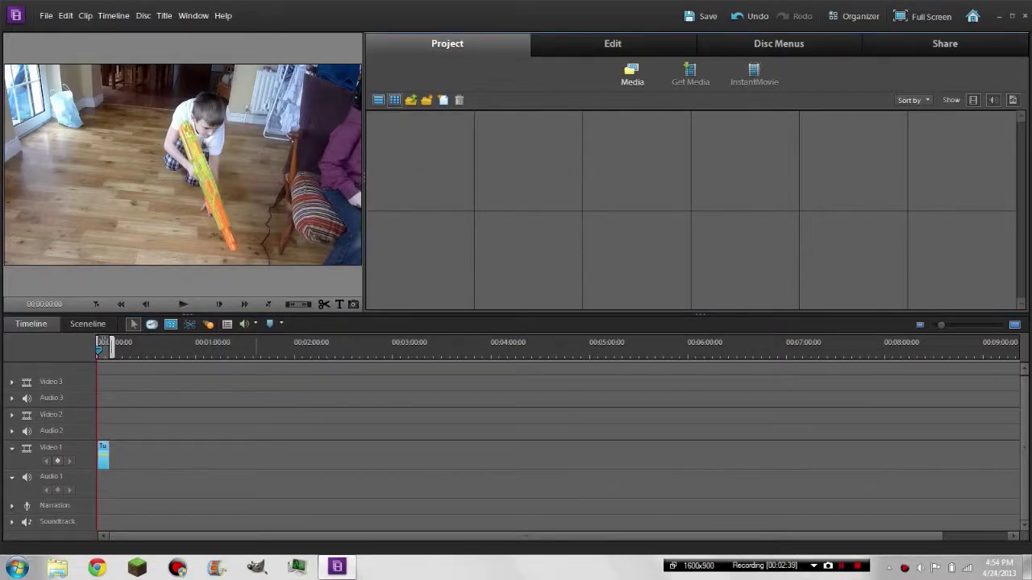
pyautogui.doubleClick(439, 177)
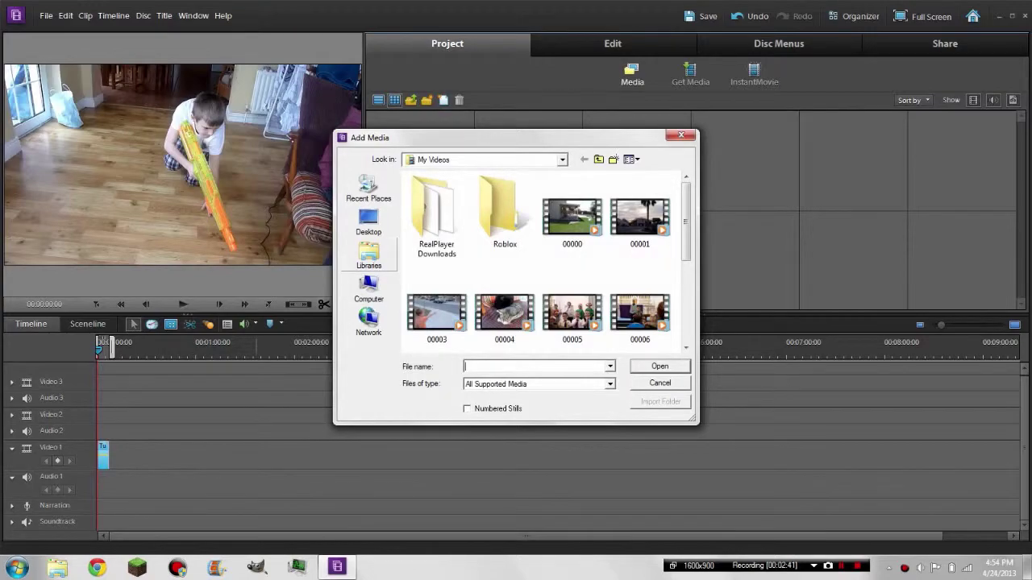
pyautogui.click(368, 256)
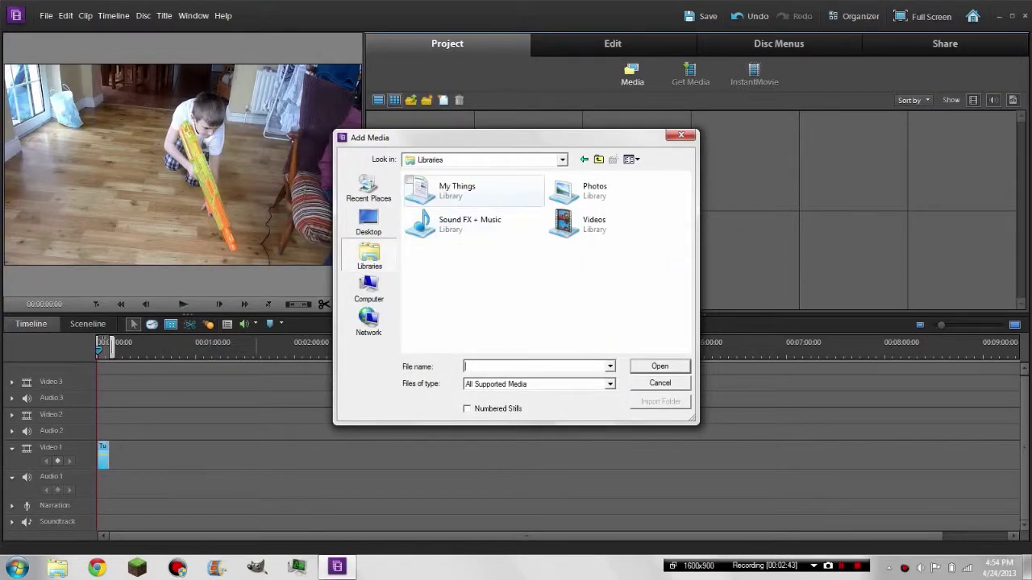
pyautogui.doubleClick(594, 191)
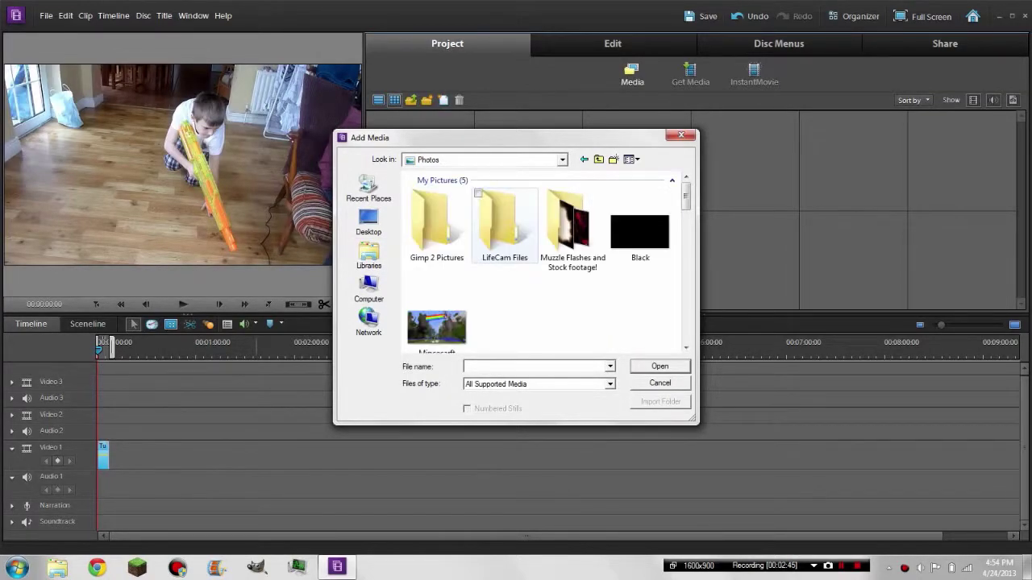
pyautogui.doubleClick(572, 225)
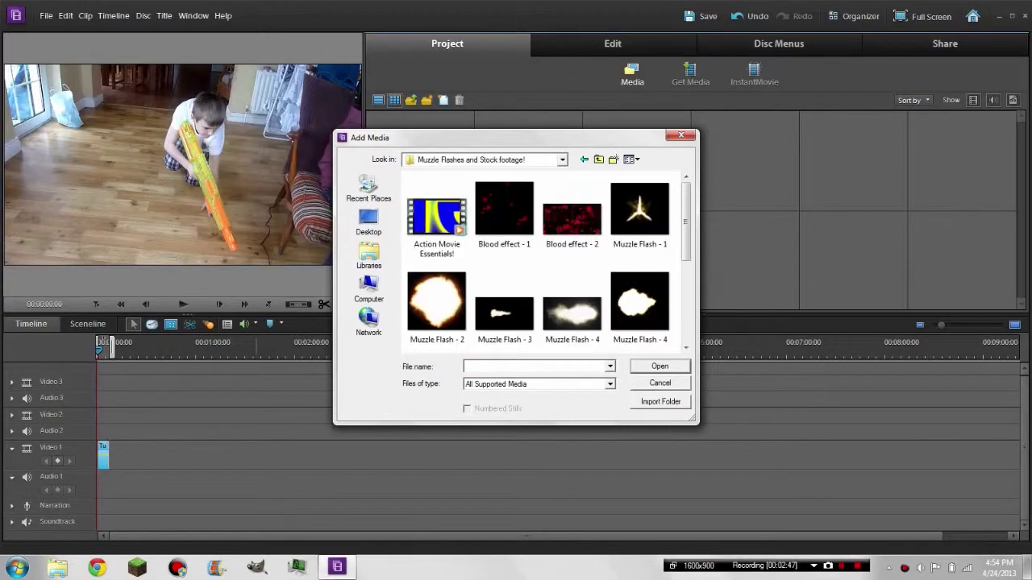
# Import the Muzzle Flash - 3 image into the Effects folder
pyautogui.scroll(-2, 549, 262)
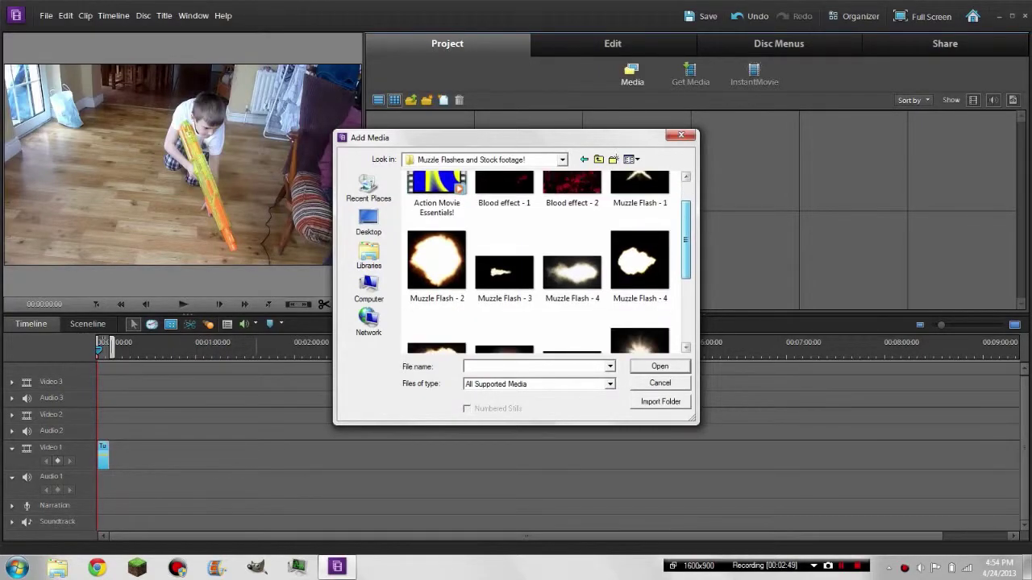
pyautogui.scroll(-1, 549, 262)
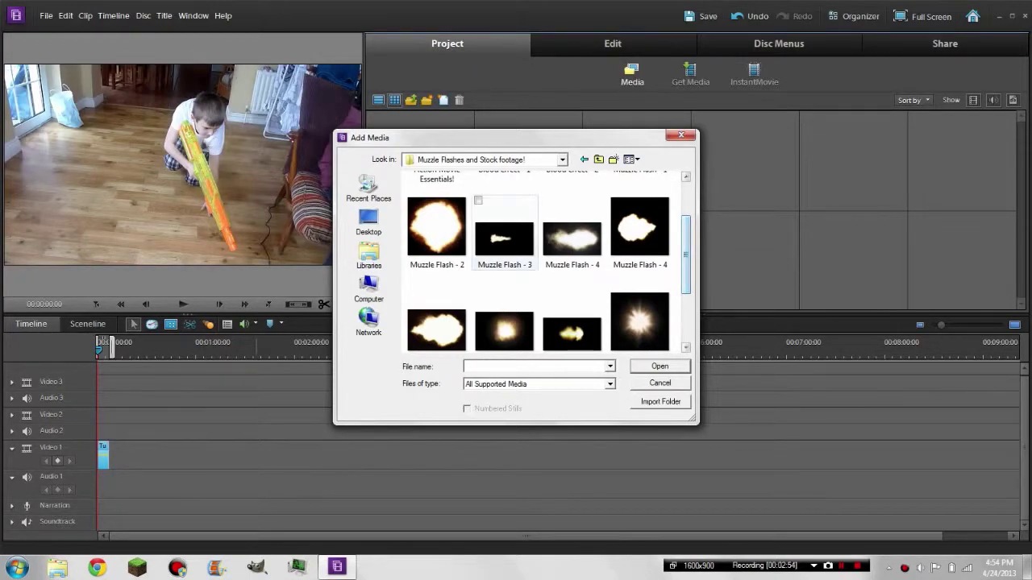
pyautogui.click(504, 239)
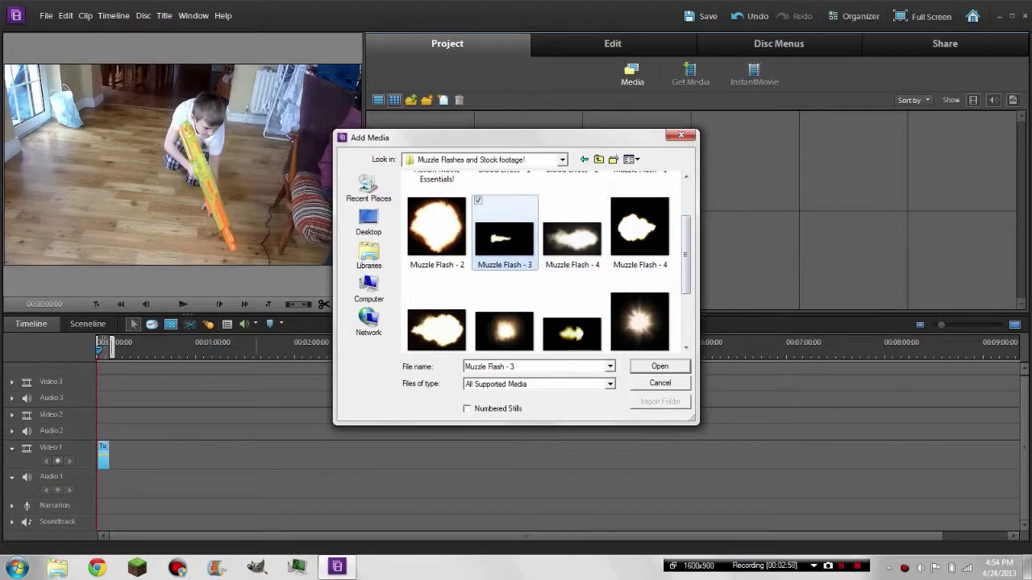
pyautogui.scroll(-1, 572, 225)
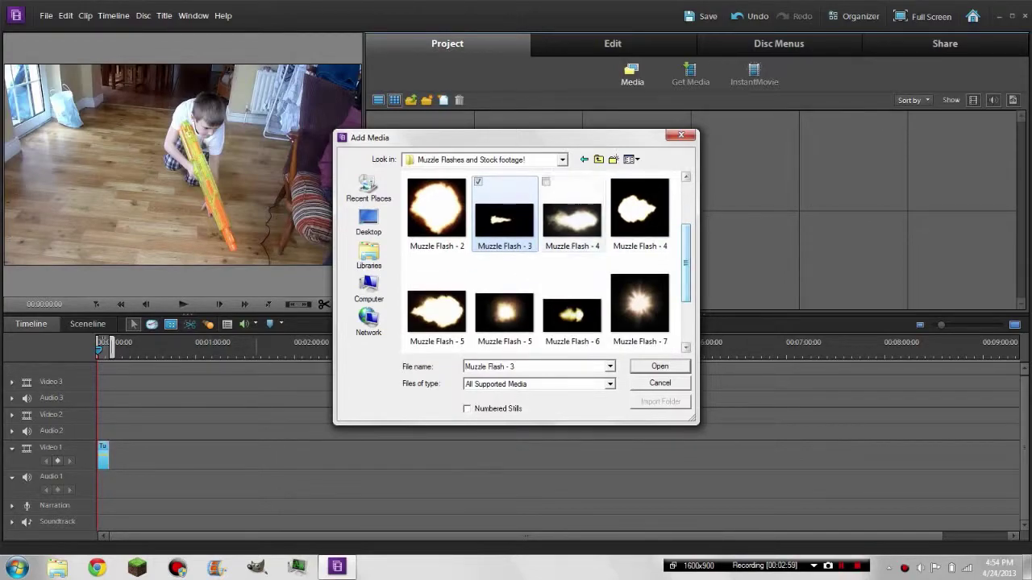
pyautogui.click(573, 218)
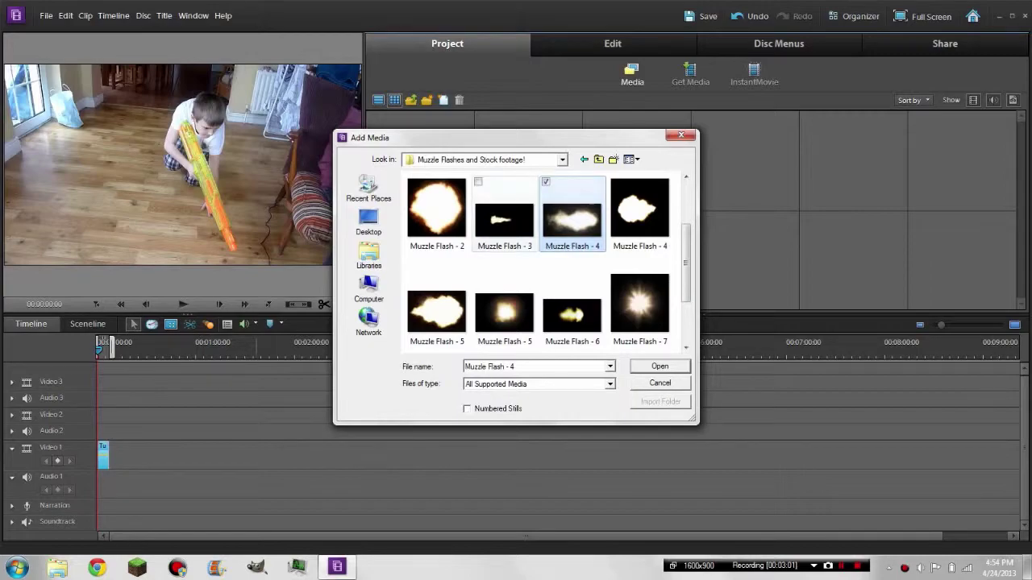
pyautogui.click(504, 216)
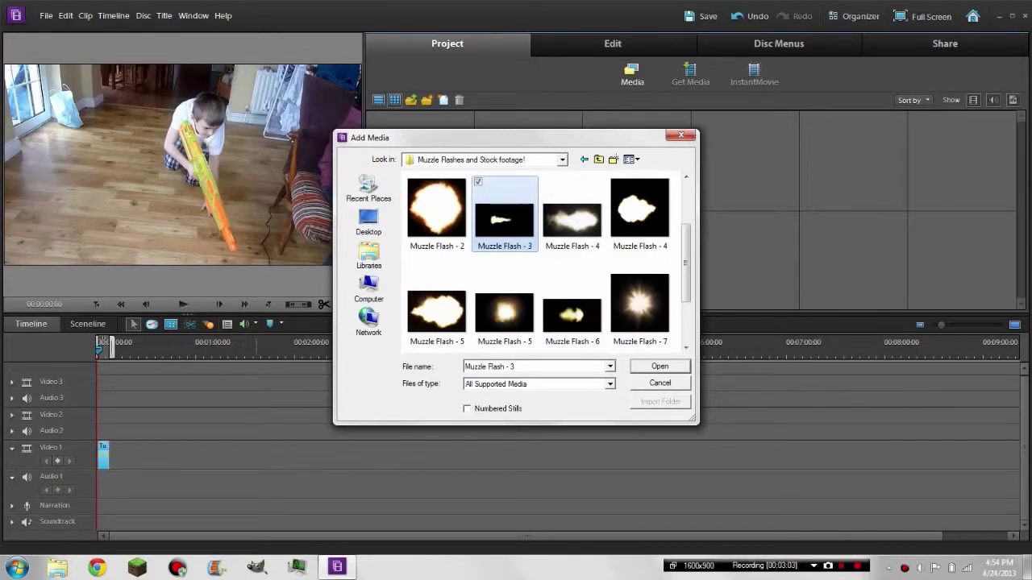
pyautogui.press('Return')
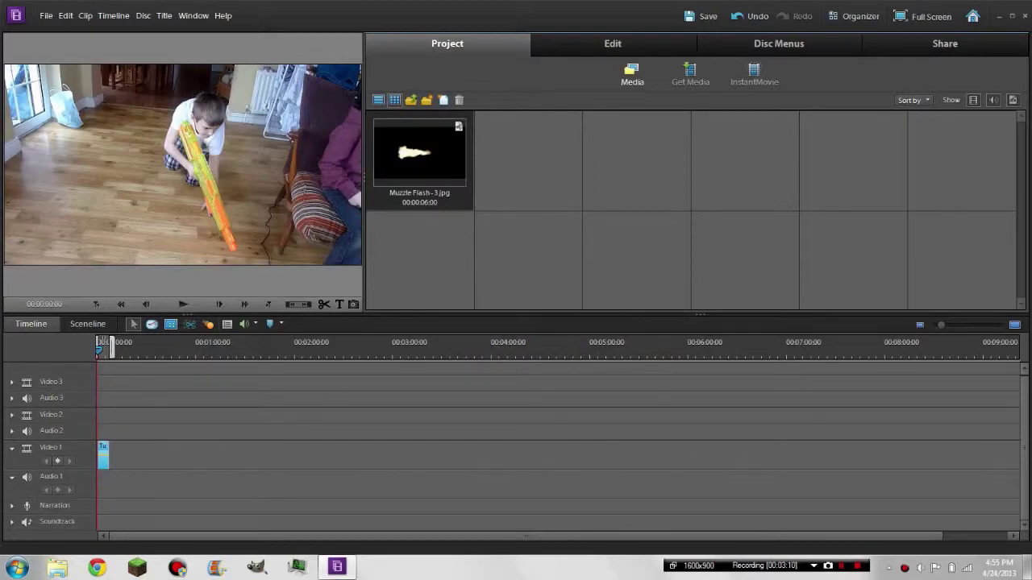
# Start adding more media to the Effects folder from the Weapon Sound FX folder in the Sound FX + Music library
pyautogui.doubleClick(506, 213)
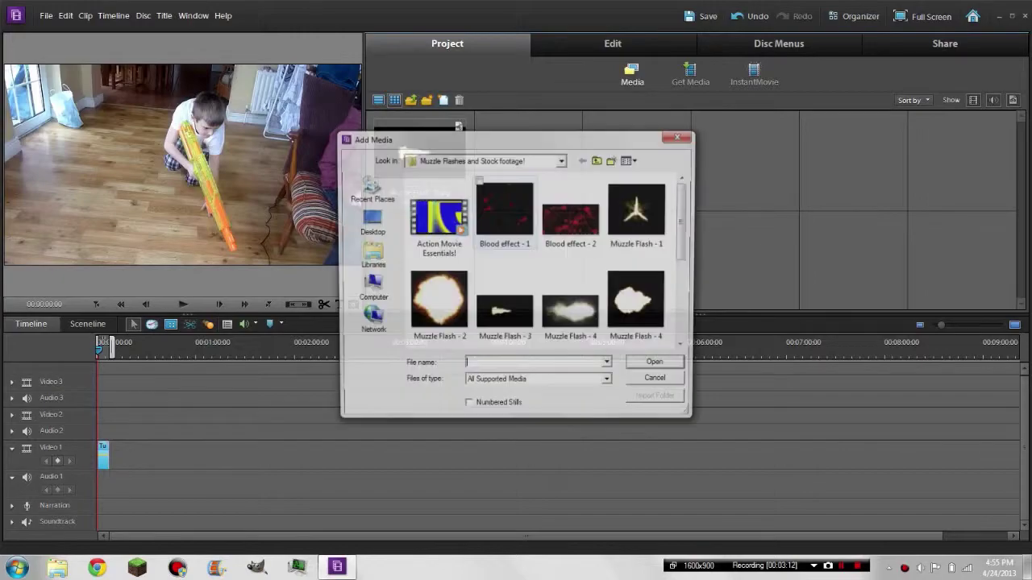
pyautogui.click(368, 257)
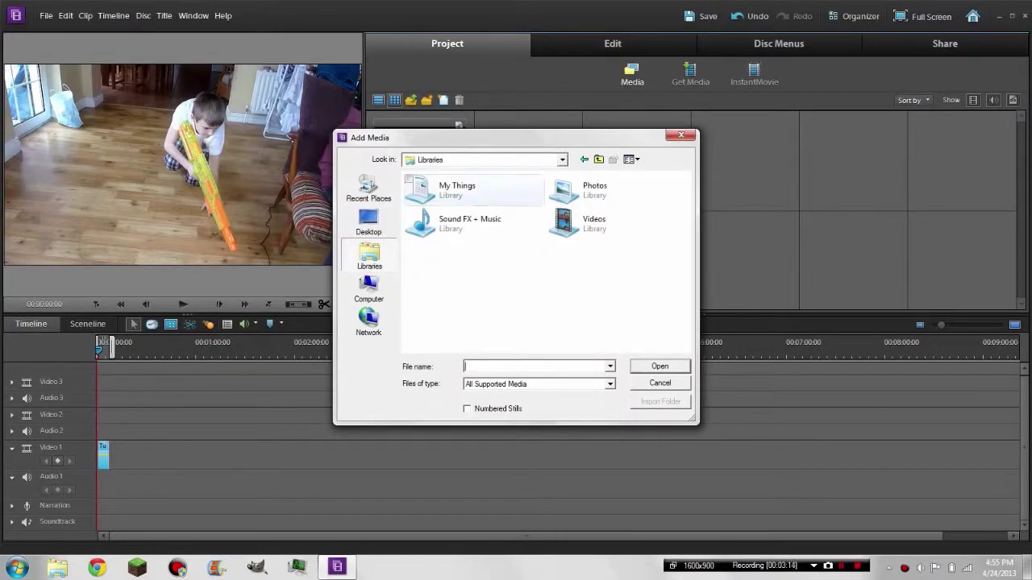
pyautogui.doubleClick(474, 223)
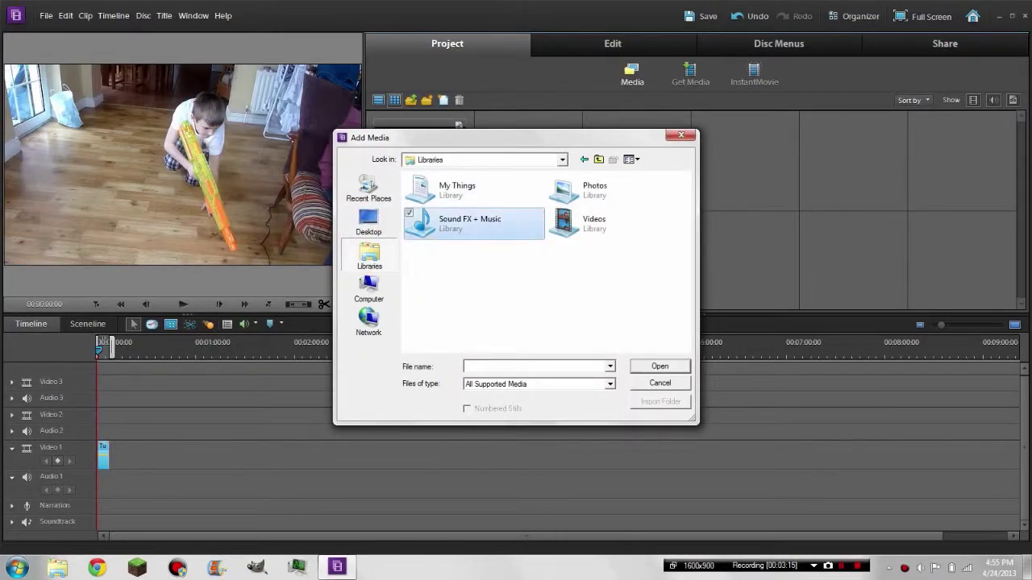
pyautogui.doubleClick(472, 222)
pyautogui.doubleClick(448, 191)
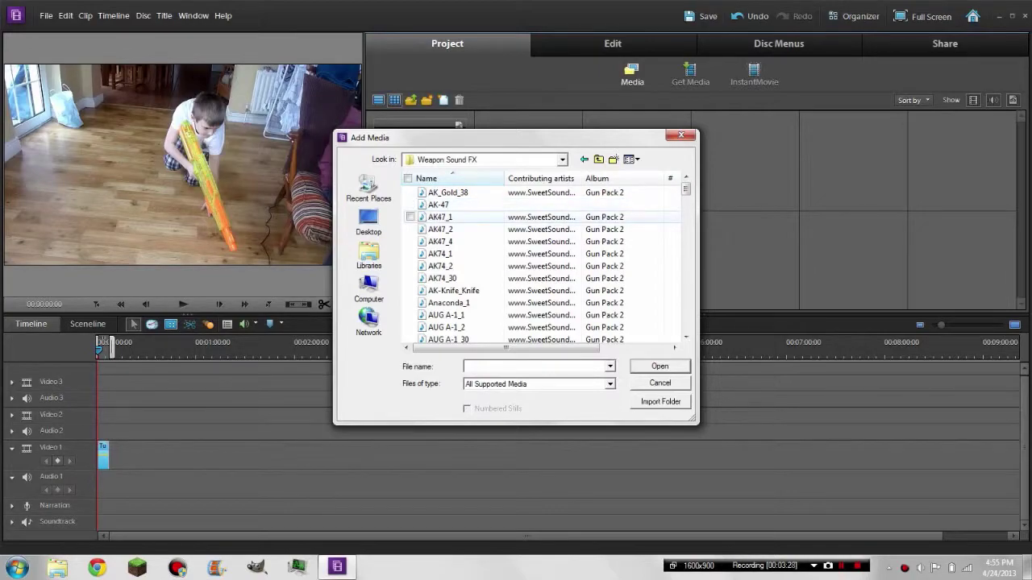
# Listen to the AK47_1 sound in the media player and import it into the Effects folder
pyautogui.click(441, 217)
pyautogui.rightClick(623, 217)
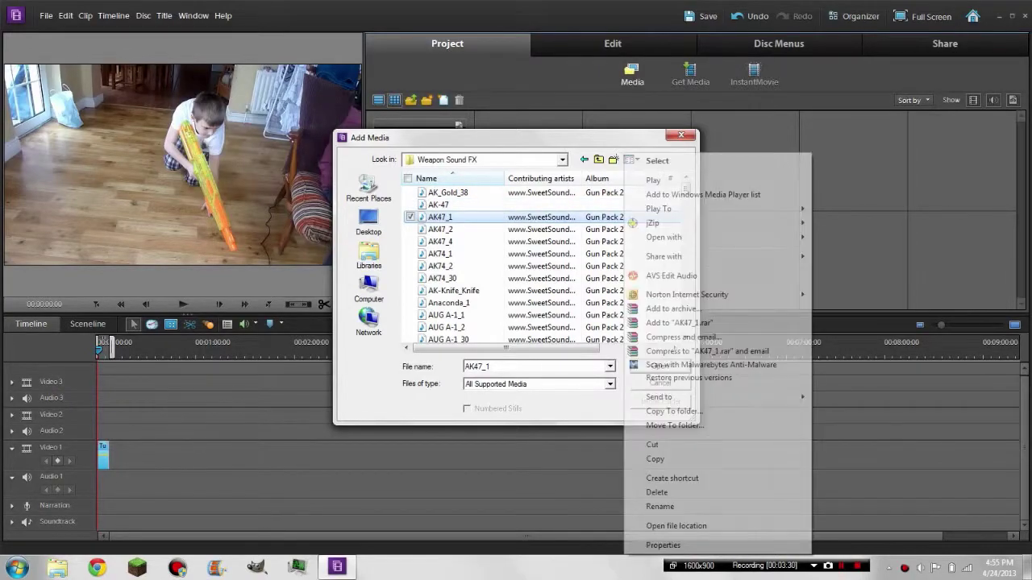
pyautogui.click(653, 180)
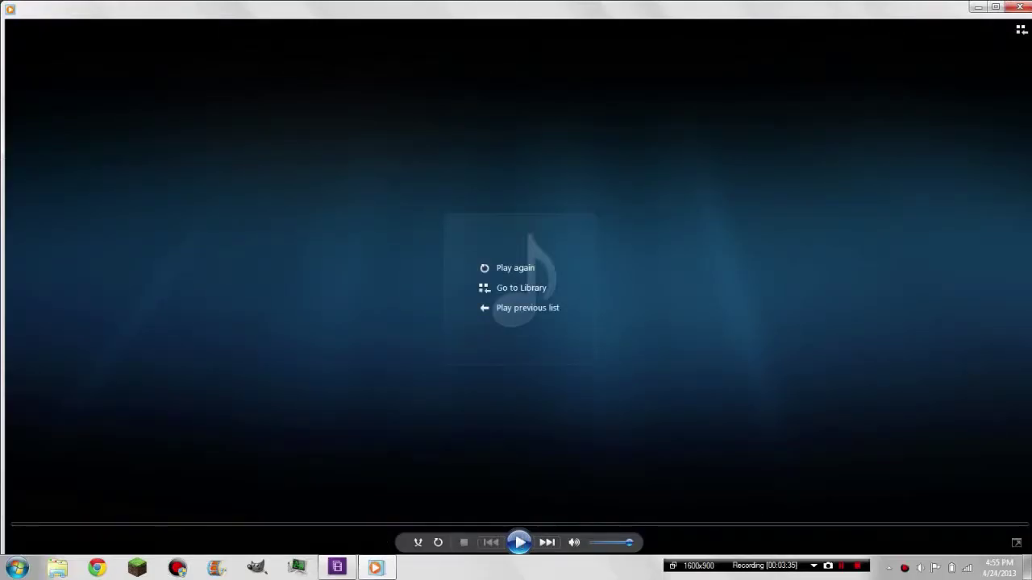
pyautogui.click(1020, 6)
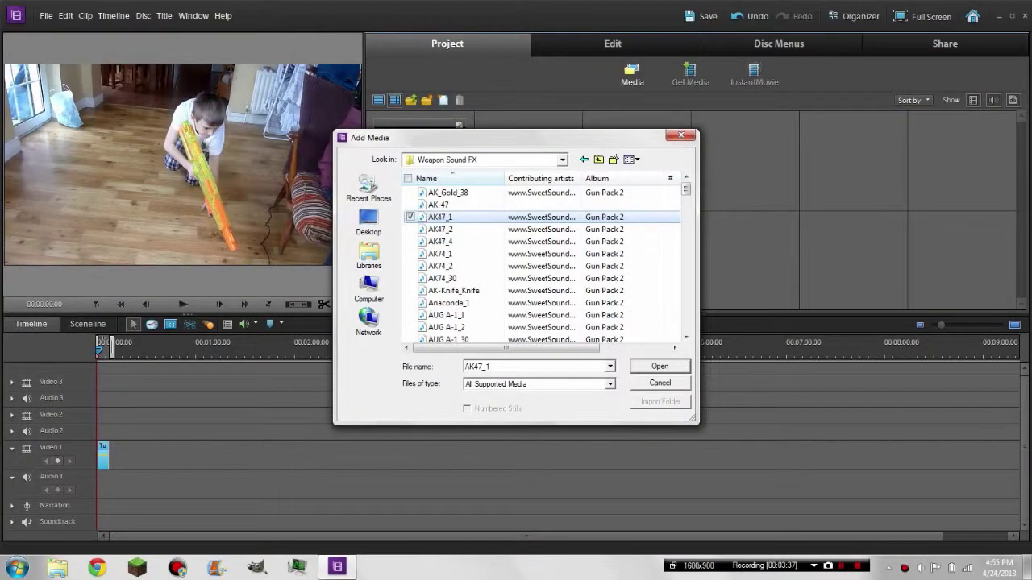
pyautogui.click(660, 367)
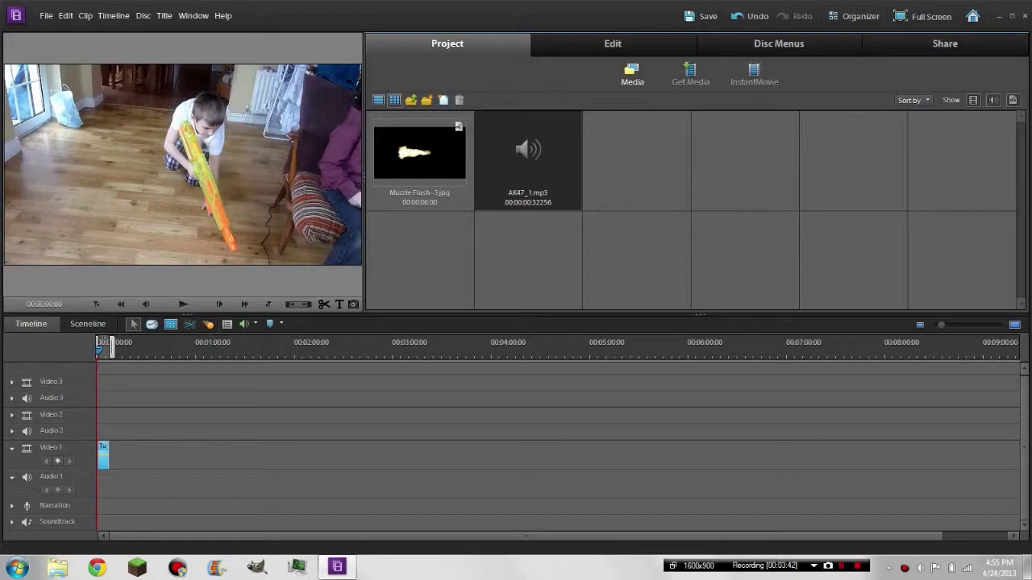
# Preview AK47_1.mp3 in the clip monitor and examine its waveform frame by frame for where the gunshot starts and fades
pyautogui.rightClick(529, 170)
pyautogui.click(589, 355)
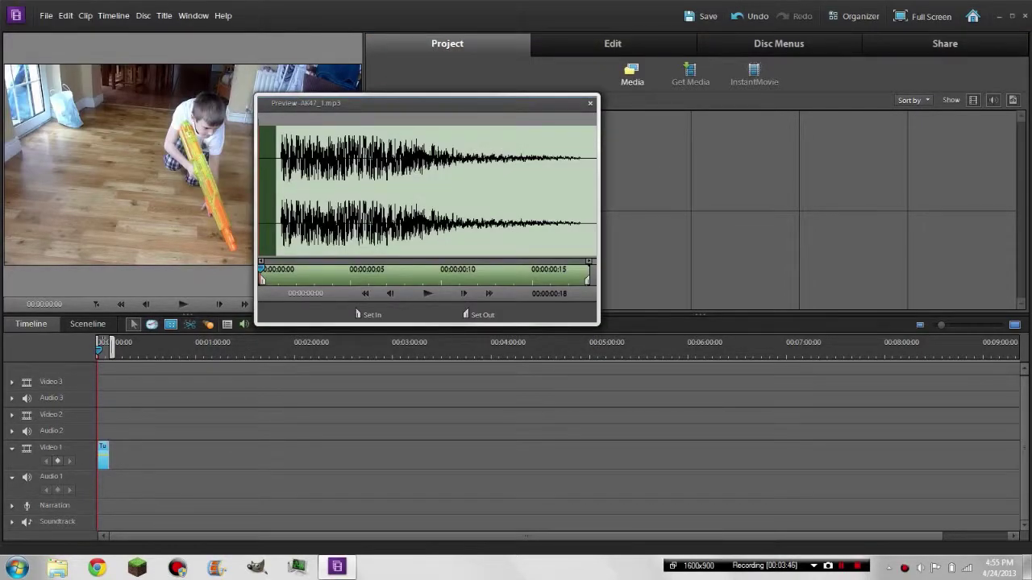
pyautogui.press('Right')
pyautogui.press('Left')
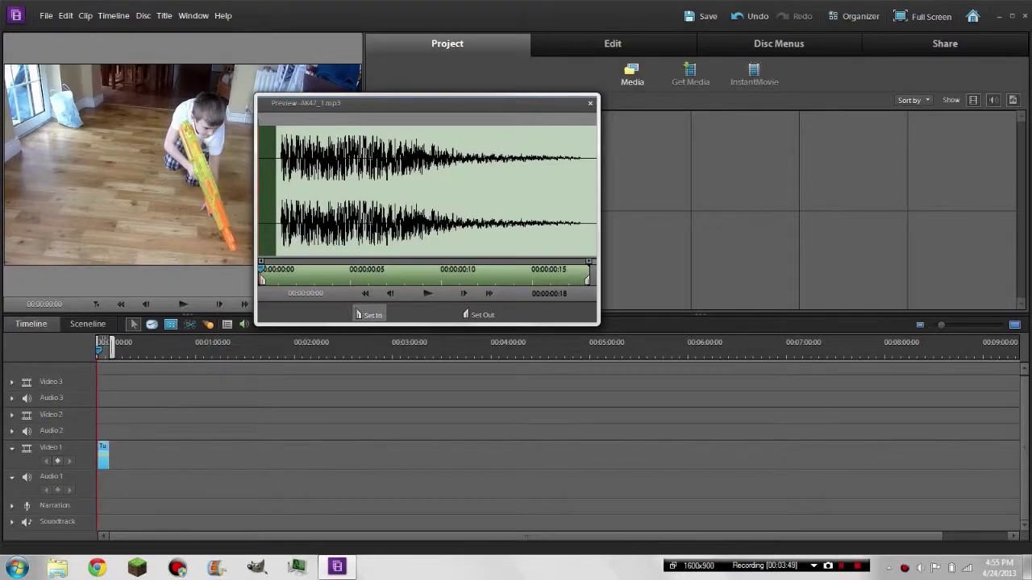
pyautogui.moveTo(256, 211)
pyautogui.mouseDown()
pyautogui.moveTo(326, 212)
pyautogui.moveTo(263, 211)
pyautogui.mouseUp()
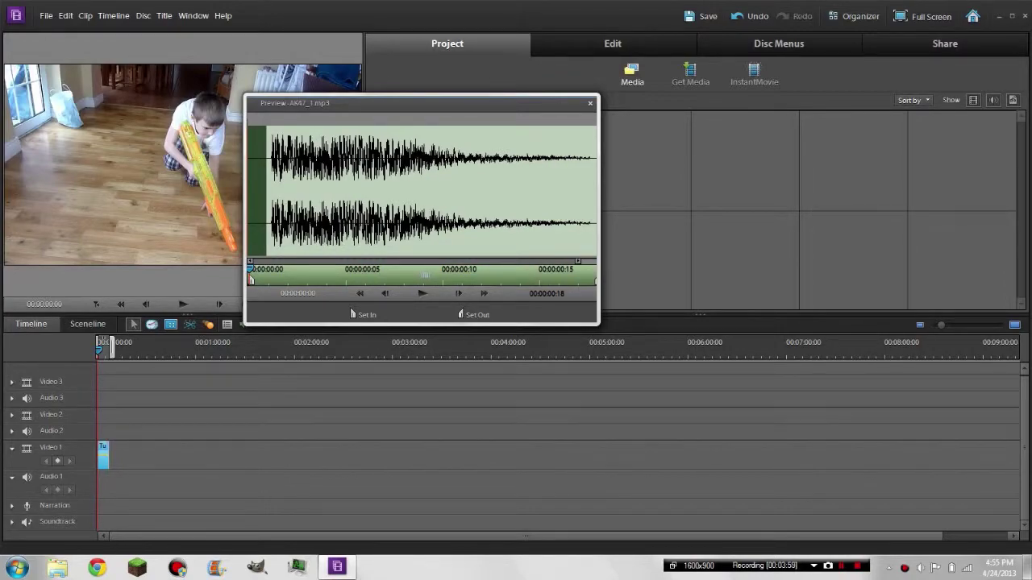
pyautogui.press('Right')
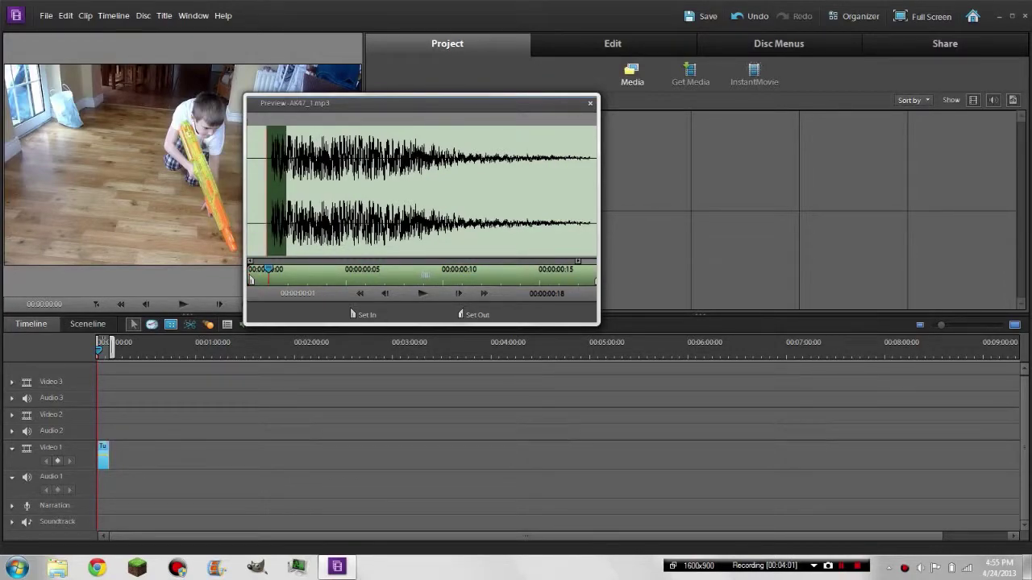
pyautogui.press('Right')
pyautogui.press('Right')
pyautogui.press('Right')
pyautogui.press('Right')
pyautogui.press('Right')
pyautogui.press('Right')
pyautogui.press('Right')
pyautogui.press('Right')
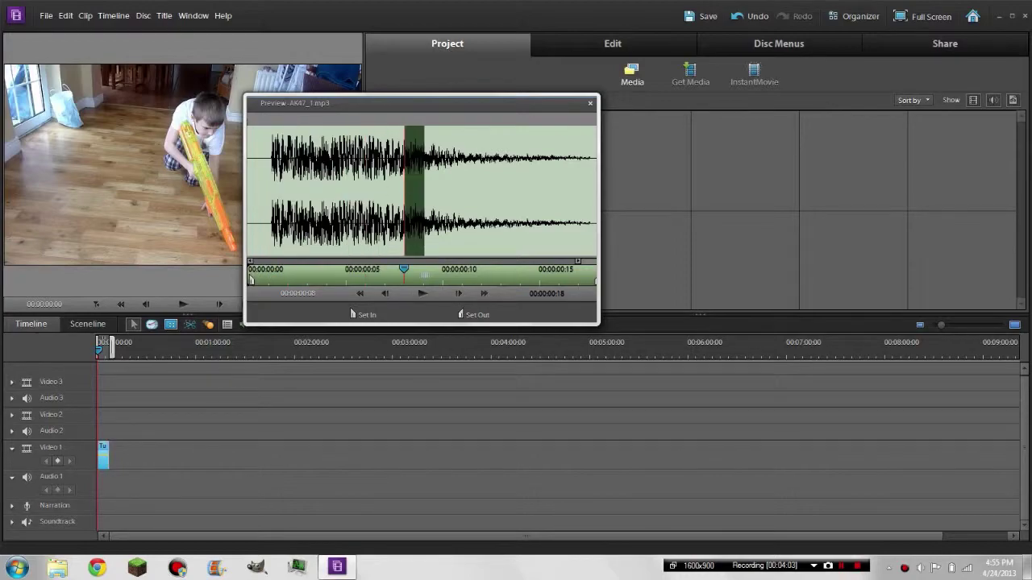
pyautogui.press('Right')
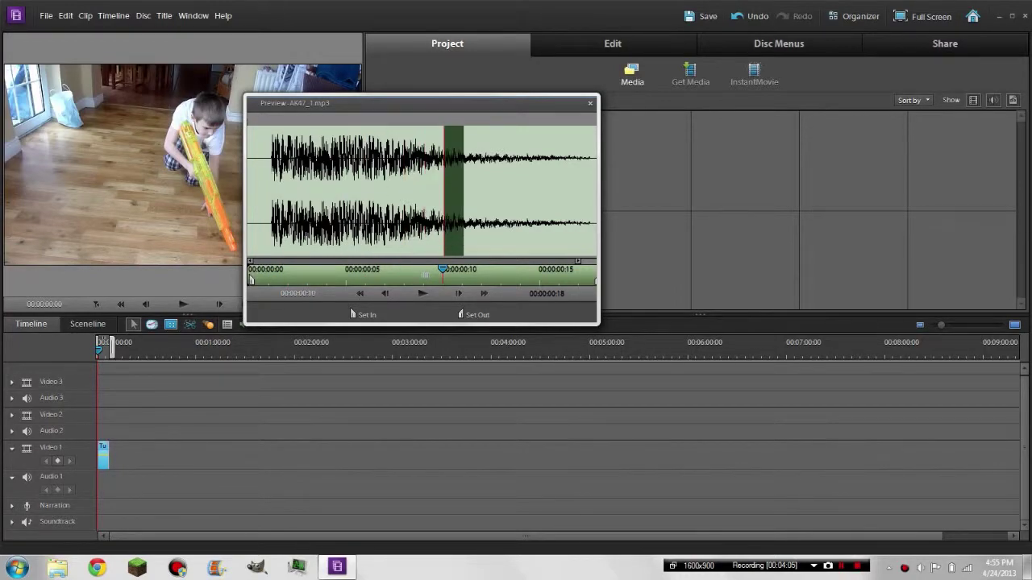
pyautogui.press('Escape')
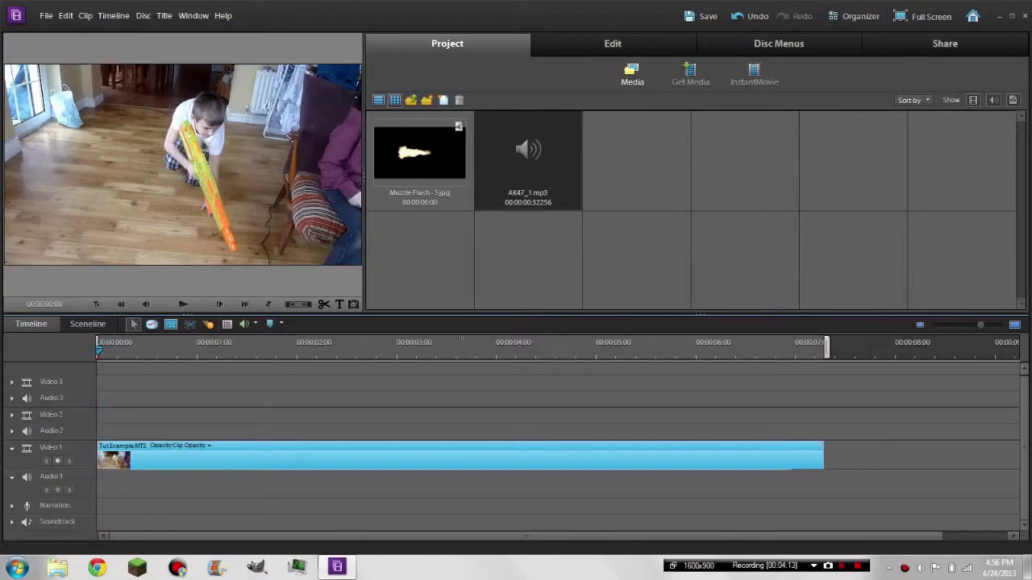
# Play through the Tut Example clip and set the playhead at 00:00:05:05, just before the toy gun recoils
pyautogui.press('space')
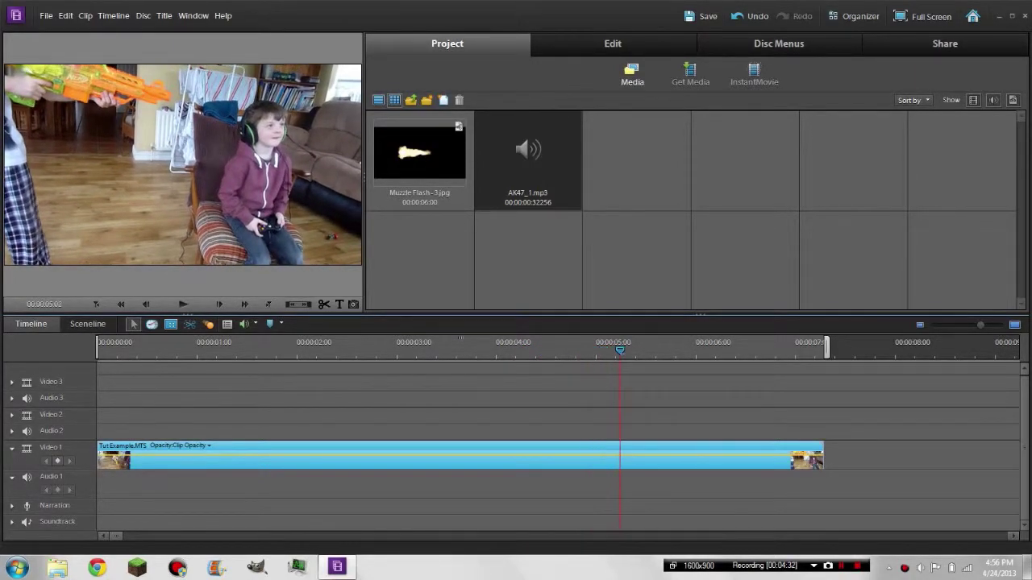
pyautogui.press('Left')
pyautogui.press('Left')
pyautogui.press('Left')
pyautogui.press('Left')
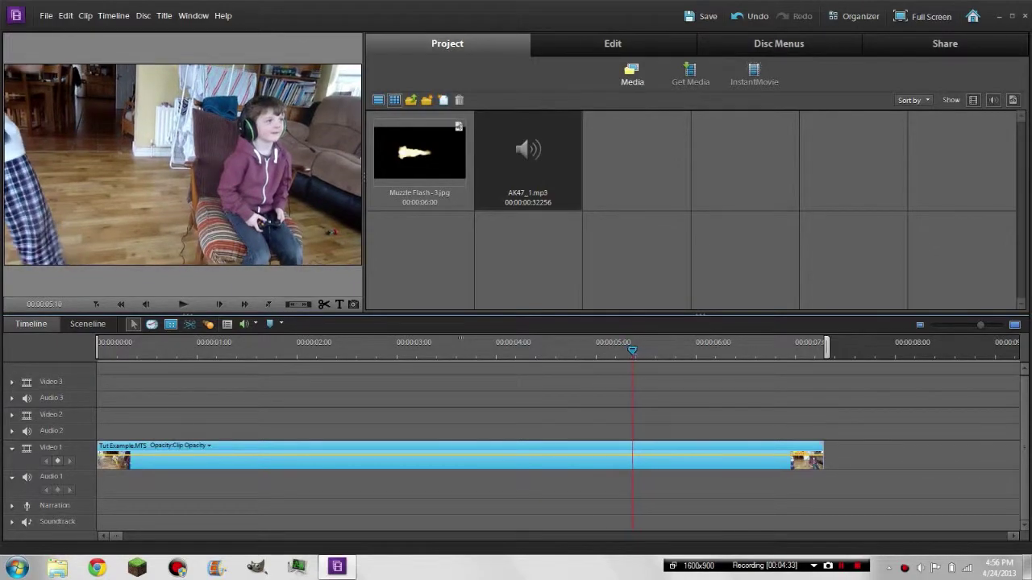
pyautogui.press('Left')
pyautogui.press('Left')
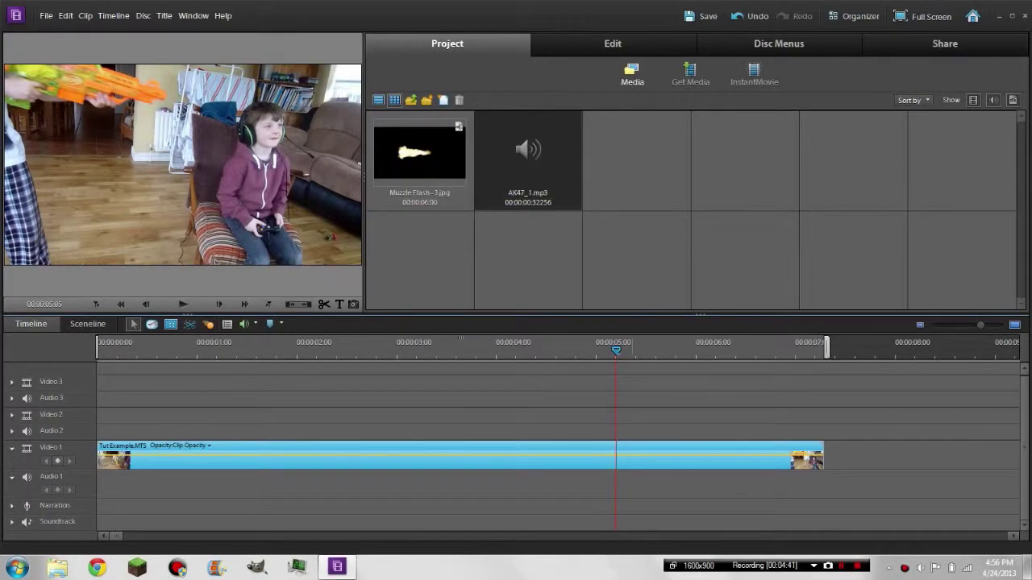
pyautogui.moveTo(981, 325); pyautogui.dragTo(995, 325)
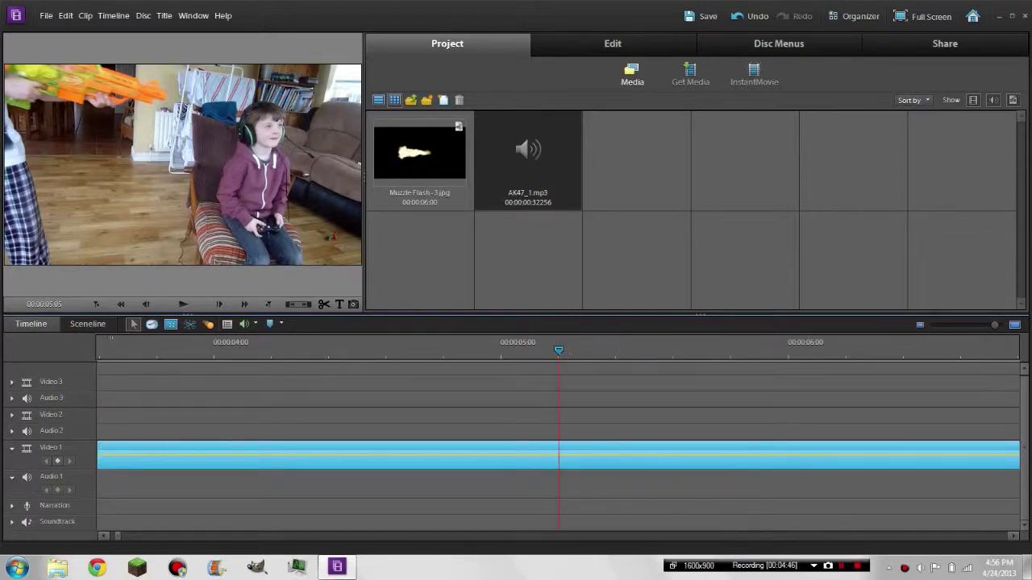
pyautogui.press('Right')
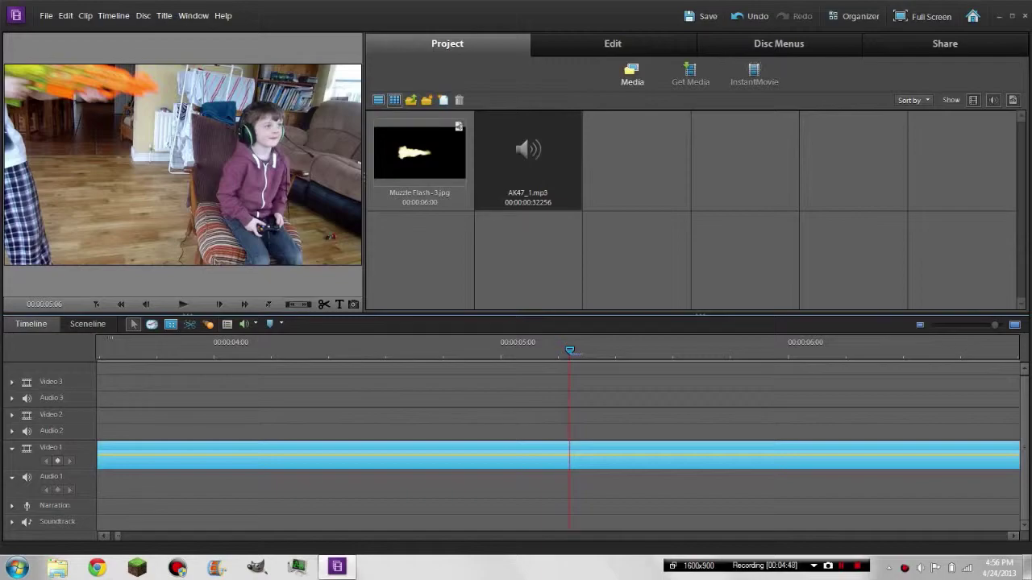
pyautogui.press('Left')
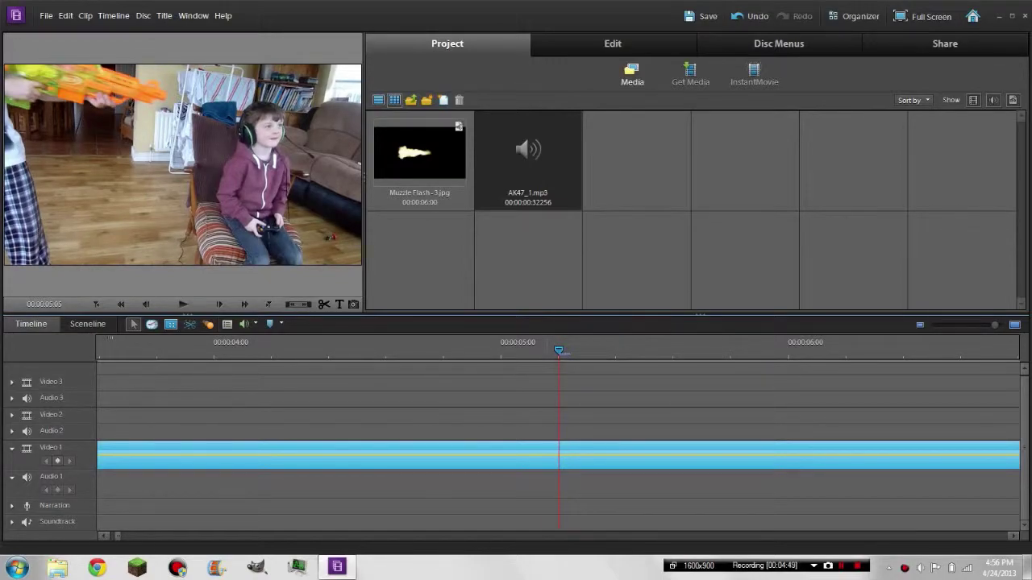
# Set Muzzle Flash - 3.jpg to a duration of 00:00:00:02 and place it on Video 2 at 00:00:05:05
pyautogui.rightClick(425, 168)
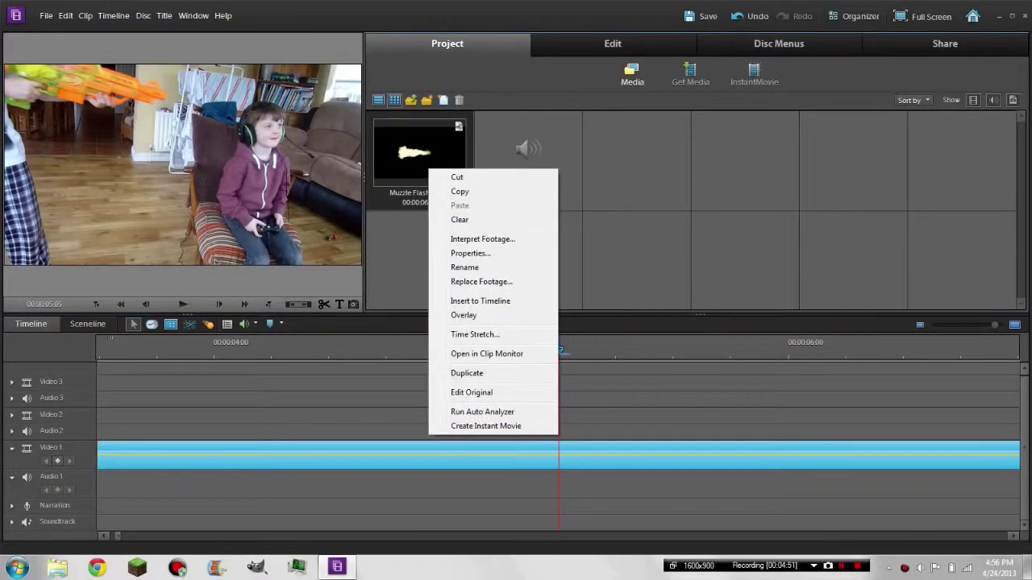
pyautogui.click(516, 334)
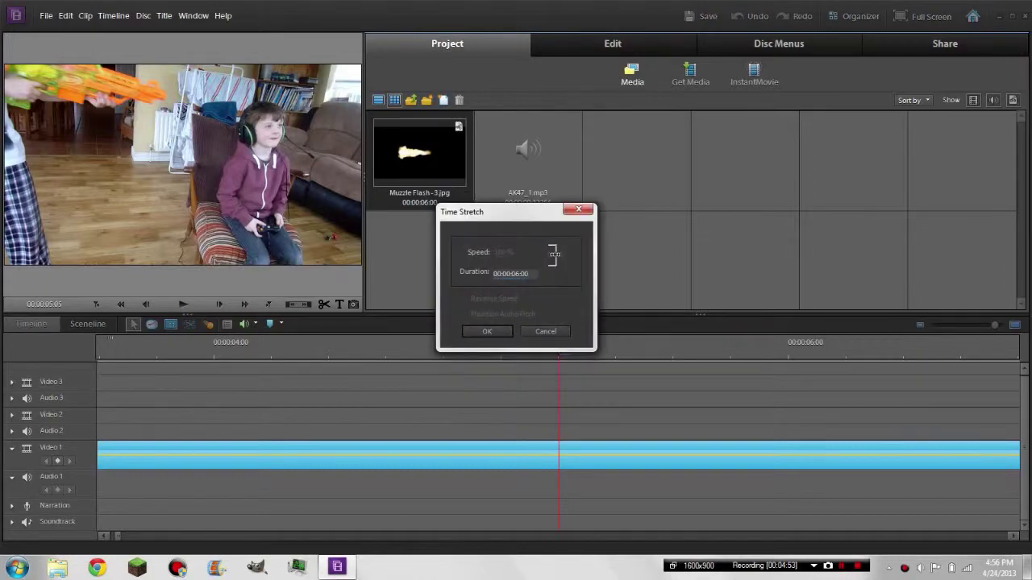
pyautogui.moveTo(511, 274); pyautogui.dragTo(496, 274)
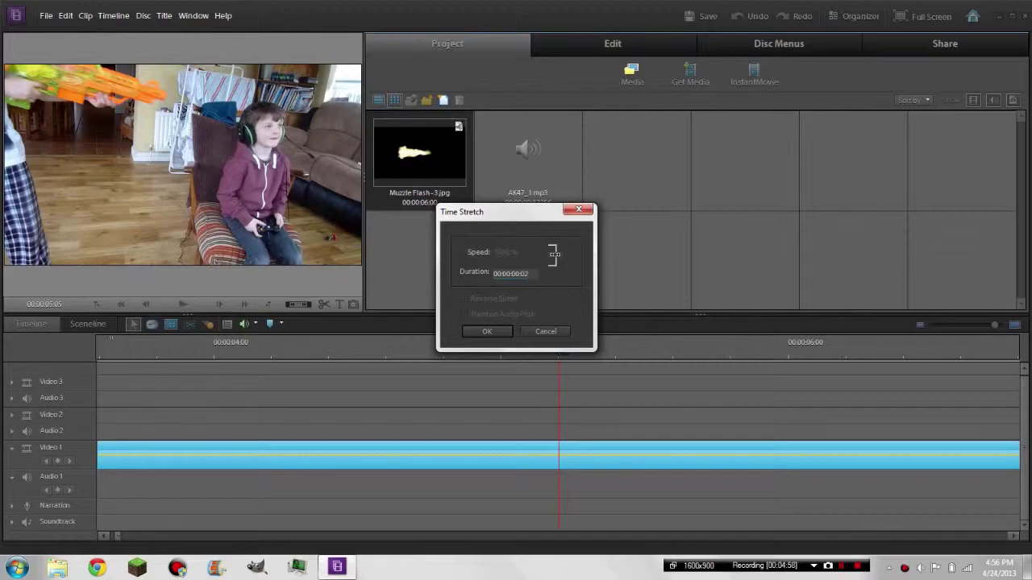
pyautogui.press('Return')
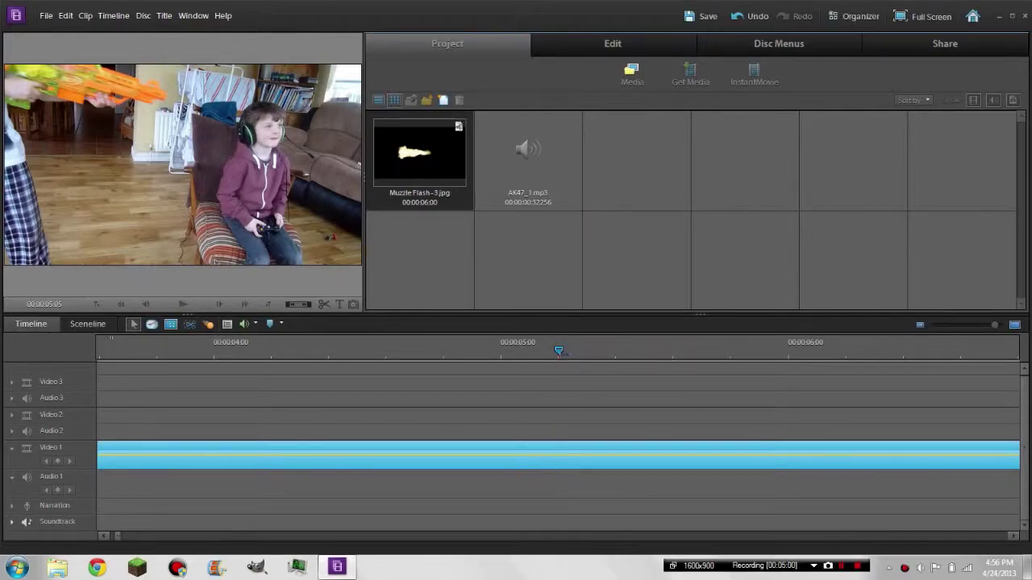
pyautogui.moveTo(560, 353); pyautogui.dragTo(560, 415)
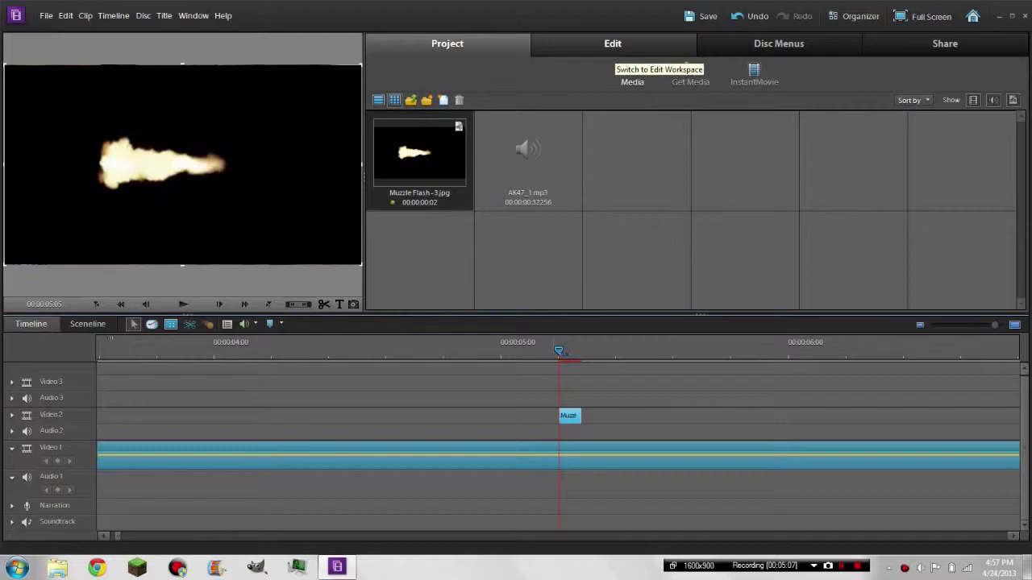
# Find the Luma Key effect and apply it to the Muzzle Flash - 3.jpg clip on Video 2
pyautogui.click(616, 49)
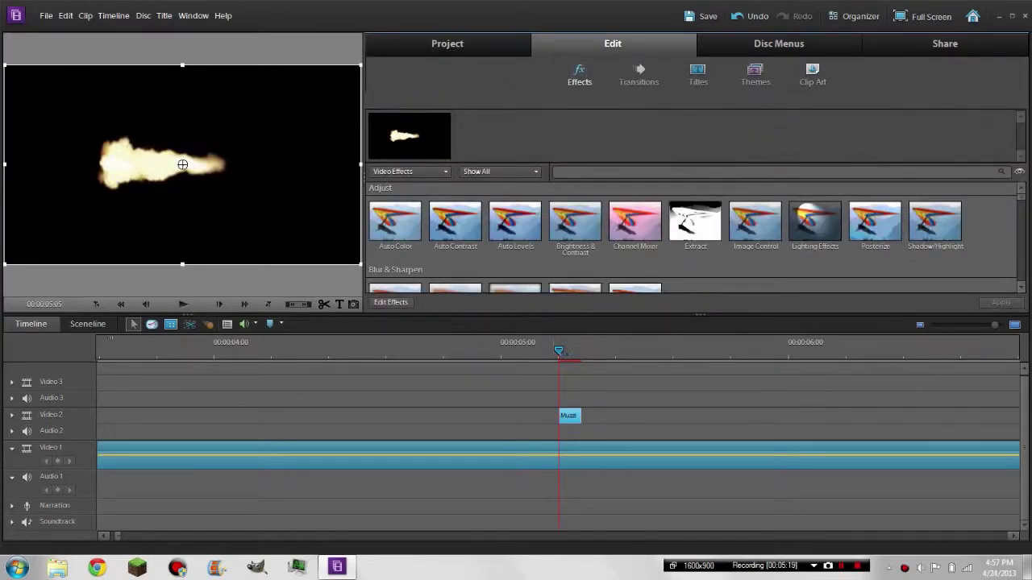
pyautogui.write('luma key')
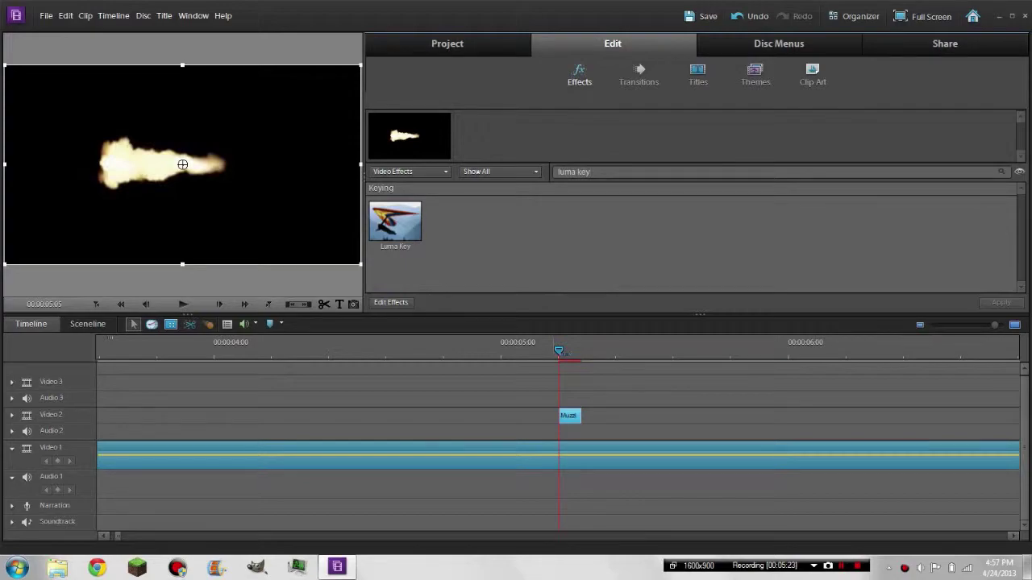
pyautogui.click(397, 225)
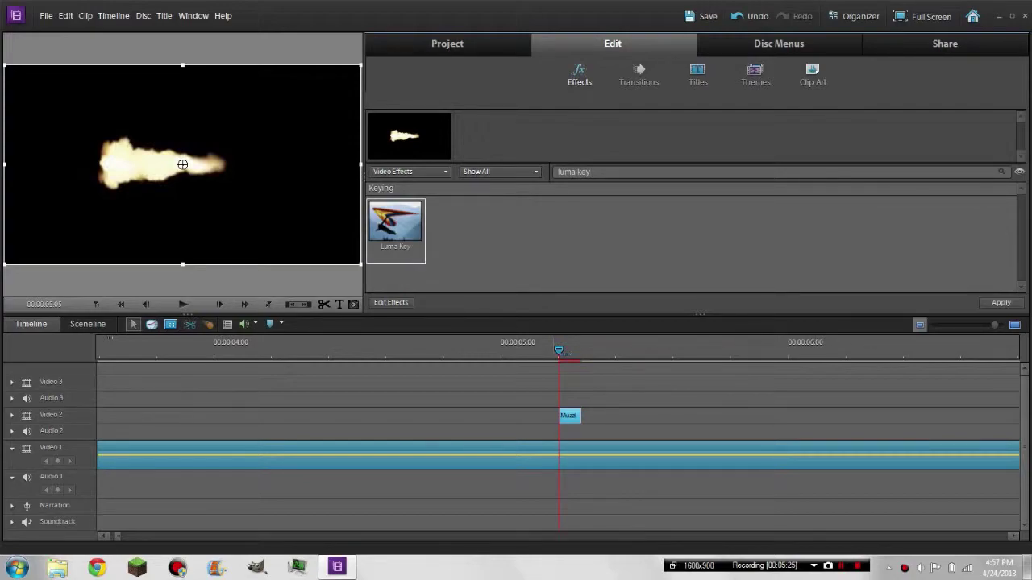
pyautogui.click(1001, 303)
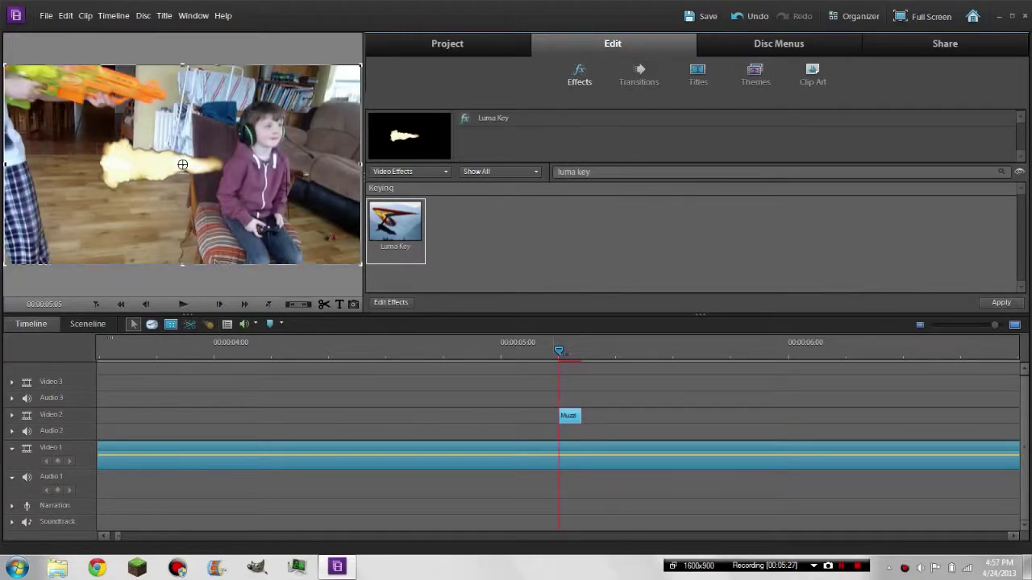
# Set the Muzzle Flash - 3.jpg clip's Luma Key cutoff to 24.9% and threshold to 100%, and its clip opacity to 76.1%
pyautogui.click(391, 302)
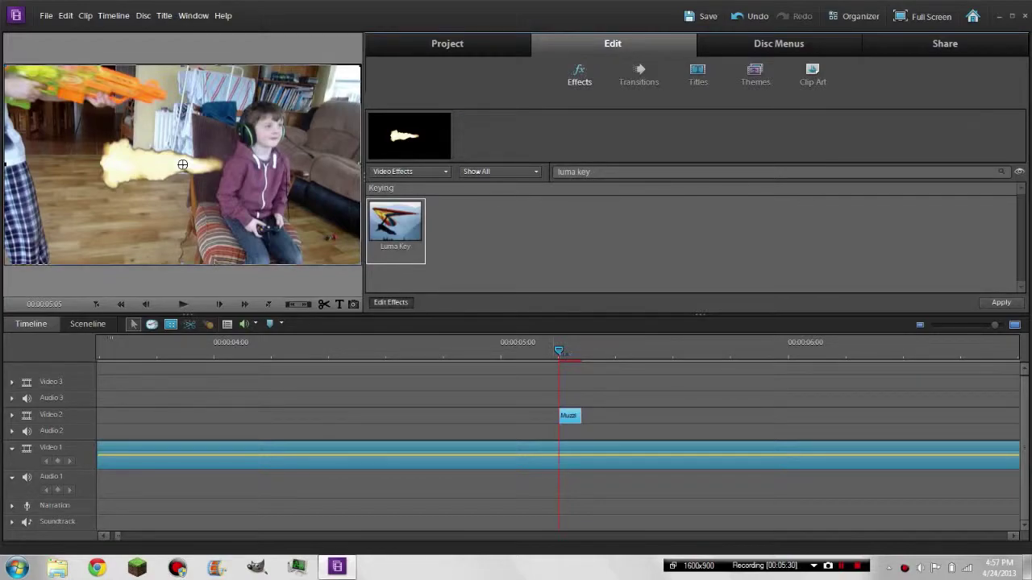
pyautogui.moveTo(500, 230); pyautogui.dragTo(542, 230)
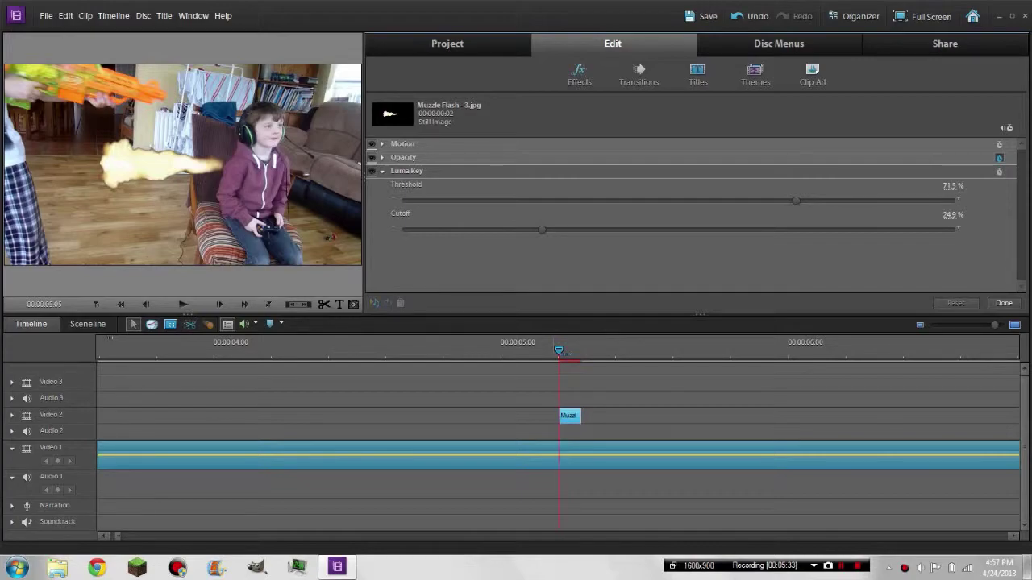
pyautogui.moveTo(795, 200); pyautogui.dragTo(953, 201)
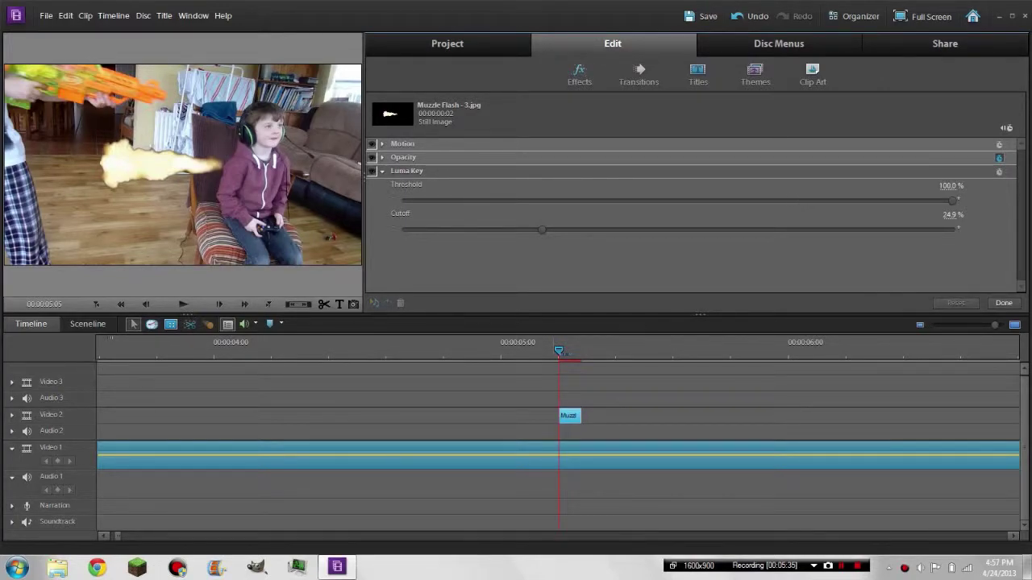
pyautogui.click(382, 158)
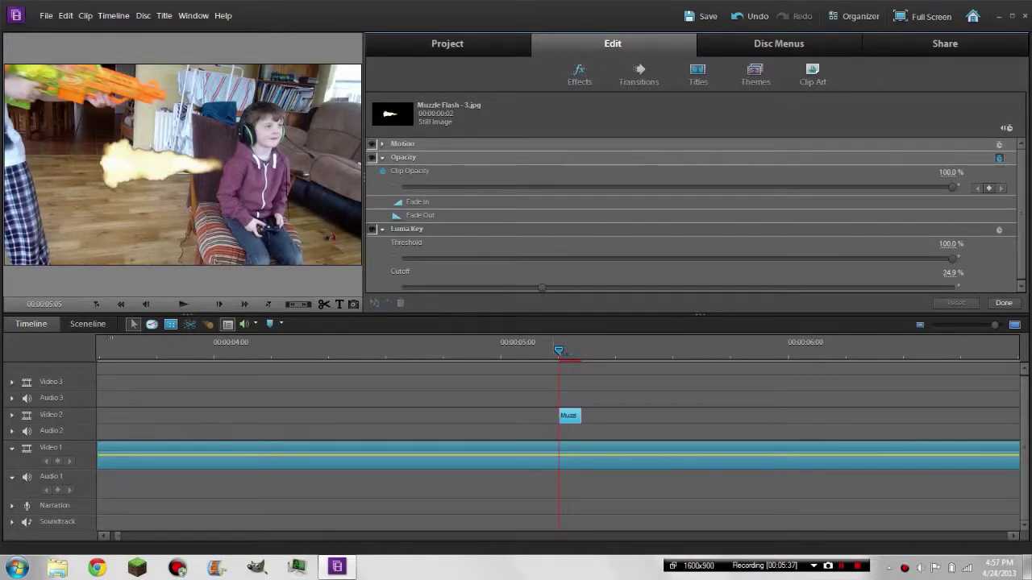
pyautogui.moveTo(953, 187); pyautogui.dragTo(821, 187)
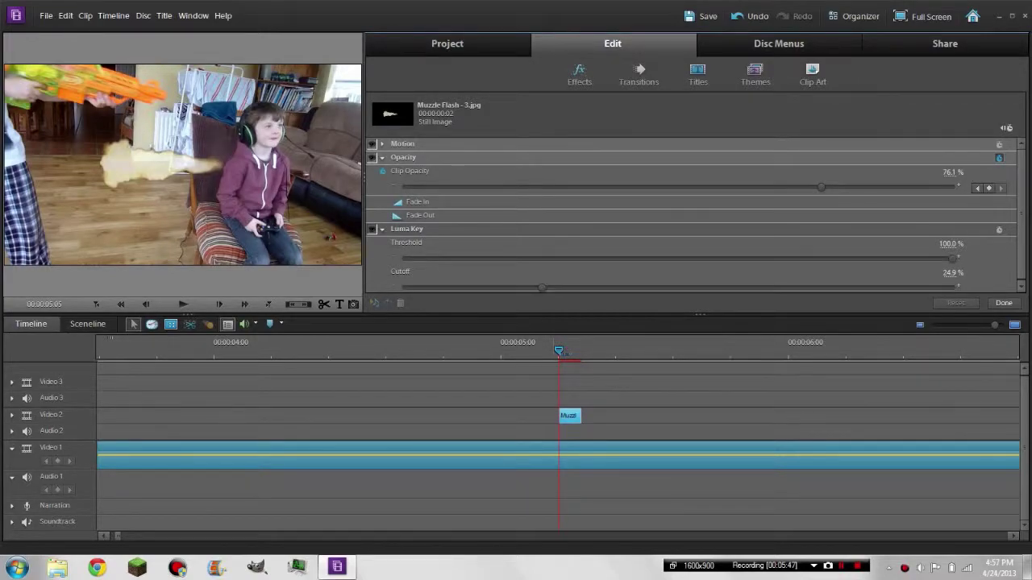
# Tilt the Muzzle Flash - 3.jpg clip slightly clockwise and shrink it a little in the frame, with clip opacity at 82.4%
pyautogui.click(182, 164)
pyautogui.moveTo(361, 65); pyautogui.dragTo(363, 106)
pyautogui.moveTo(820, 187); pyautogui.dragTo(855, 187)
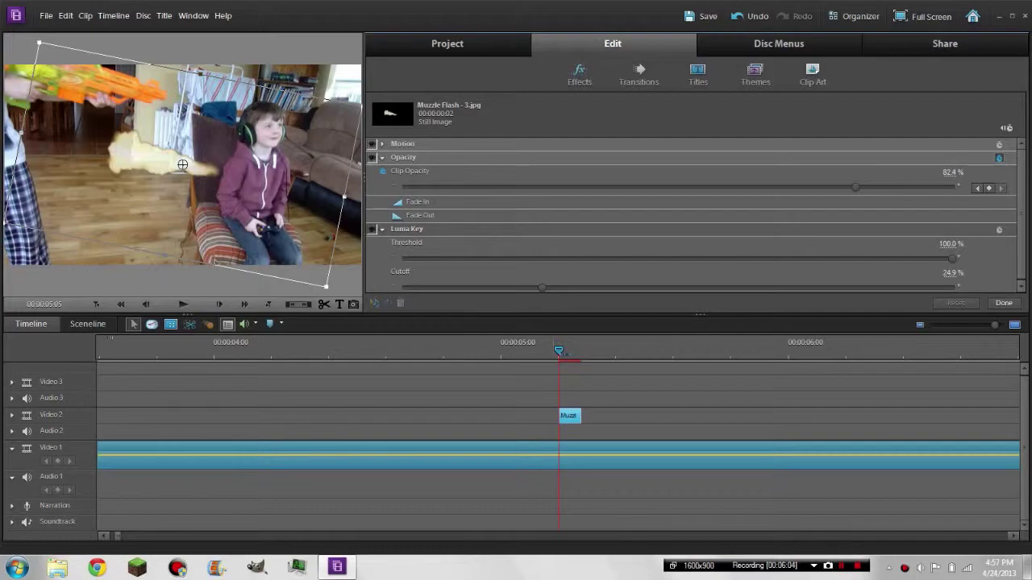
pyautogui.moveTo(326, 286); pyautogui.dragTo(319, 281)
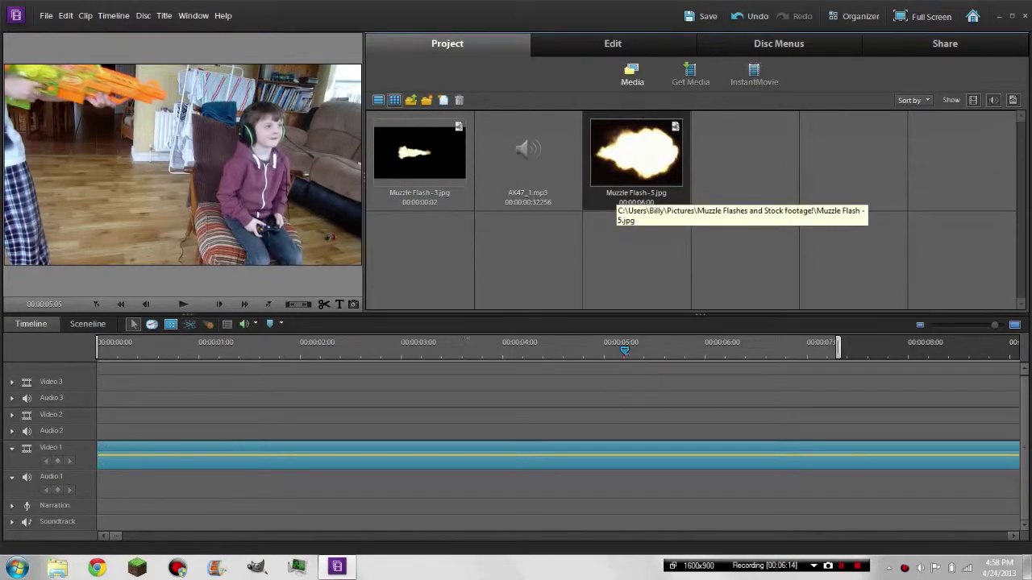
# Set Muzzle Flash - 5.jpg to a duration of 00:00:00:02 and place it on Video 2 at 00:00:05:05
pyautogui.press('=')
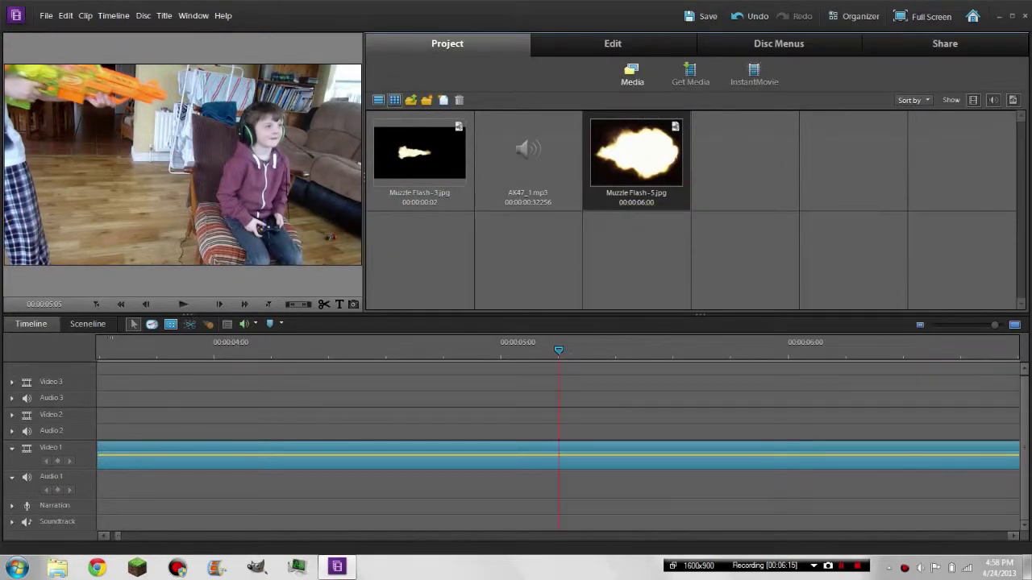
pyautogui.rightClick(633, 157)
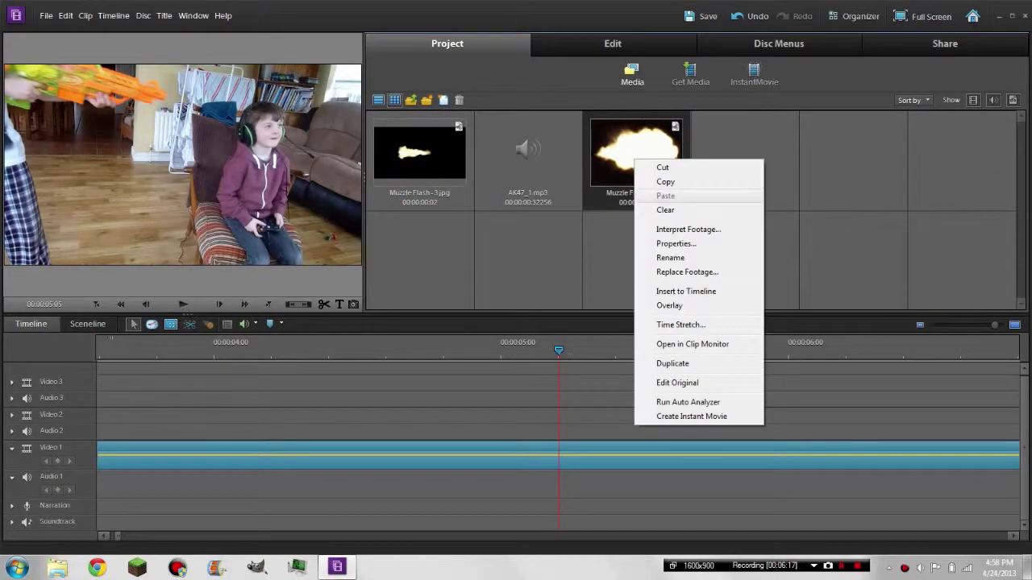
pyautogui.click(653, 325)
pyautogui.moveTo(516, 274); pyautogui.dragTo(507, 274)
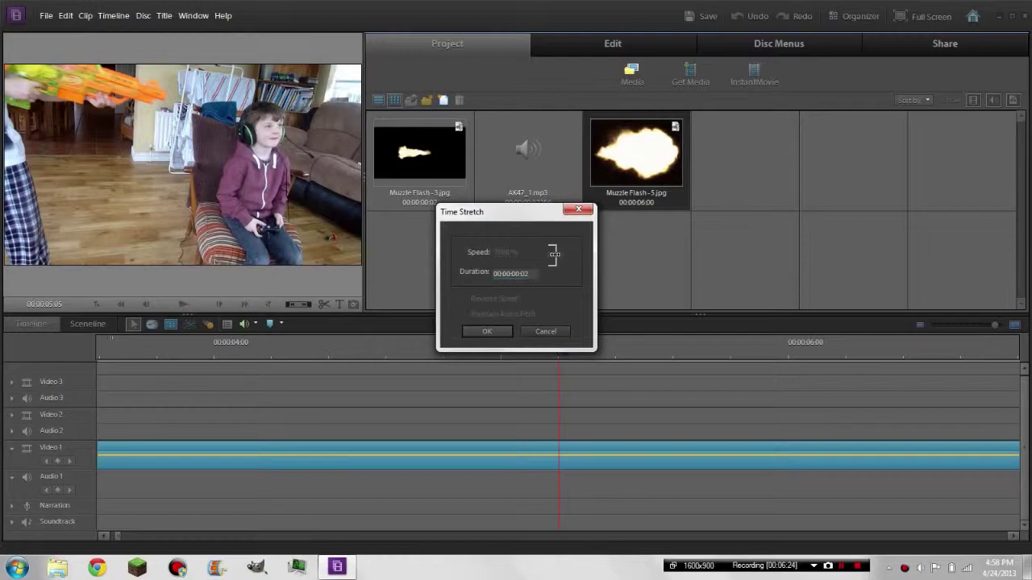
pyautogui.press('Return')
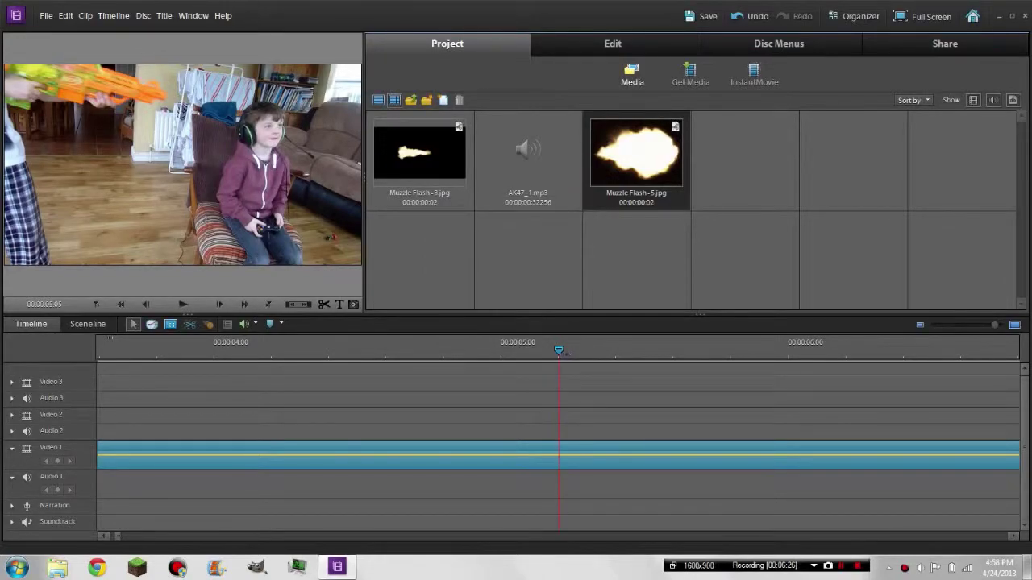
pyautogui.moveTo(636, 154); pyautogui.dragTo(559, 416)
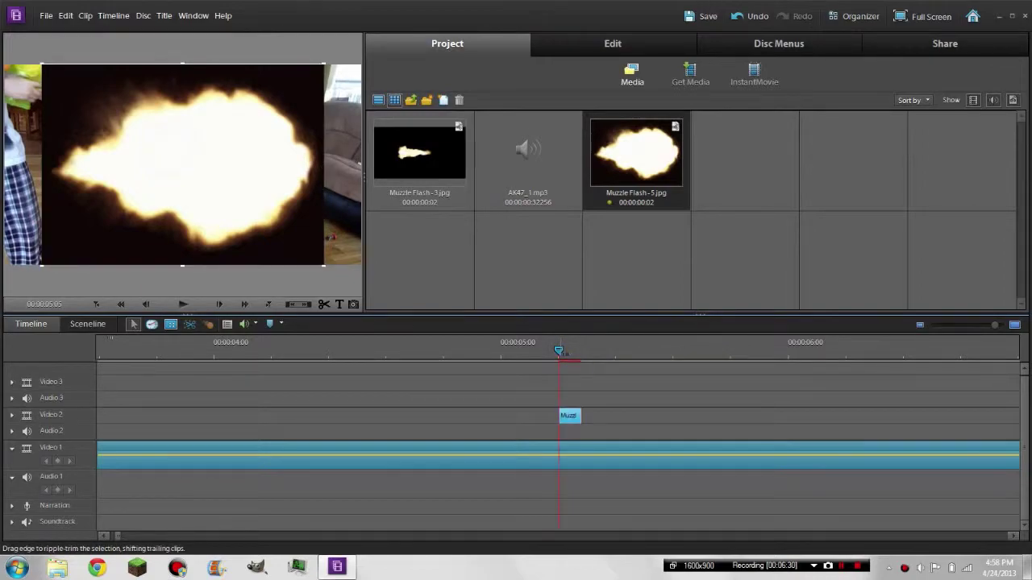
# Apply the Luma Key effect to the Muzzle Flash - 5.jpg clip on Video 2
pyautogui.click(613, 44)
pyautogui.click(1001, 303)
pyautogui.click(1000, 302)
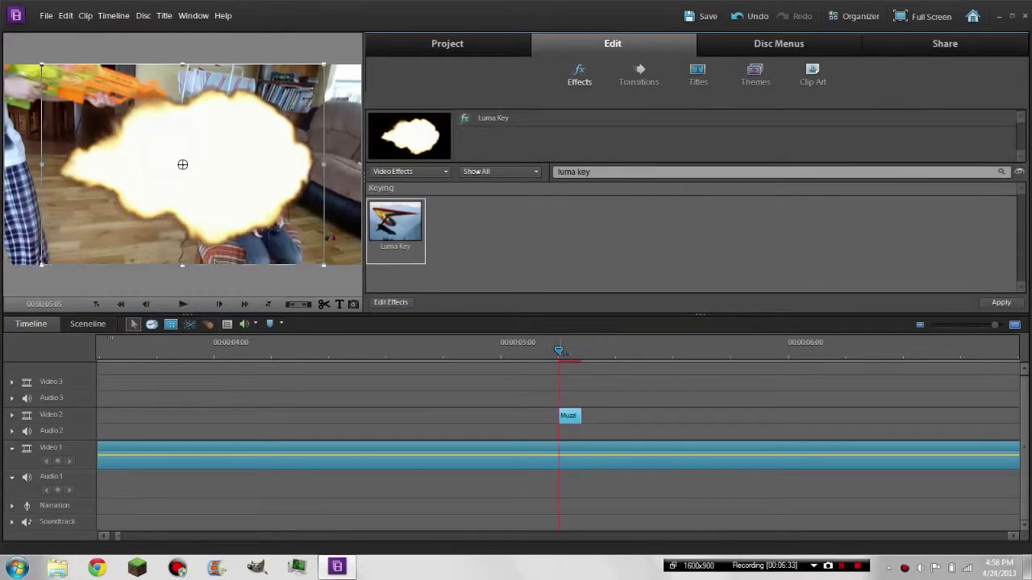
# Shrink and rotate the Muzzle Flash - 5.jpg clip, positioning it at the toy gun's barrel tip with its pointed end towards the boy's head
pyautogui.moveTo(327, 63); pyautogui.dragTo(59, 177)
pyautogui.moveTo(94, 114); pyautogui.dragTo(116, 127)
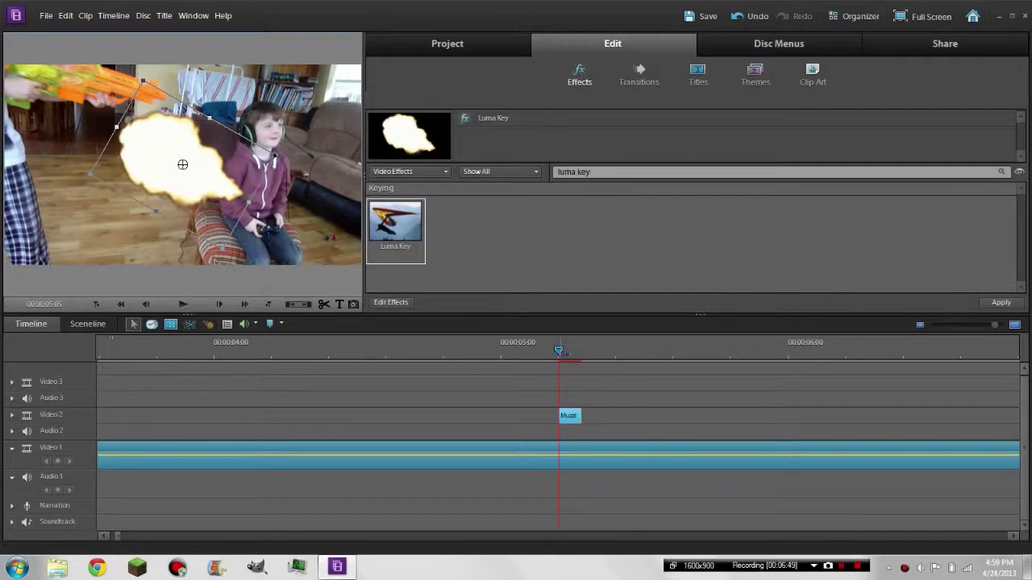
pyautogui.moveTo(275, 156); pyautogui.dragTo(275, 147)
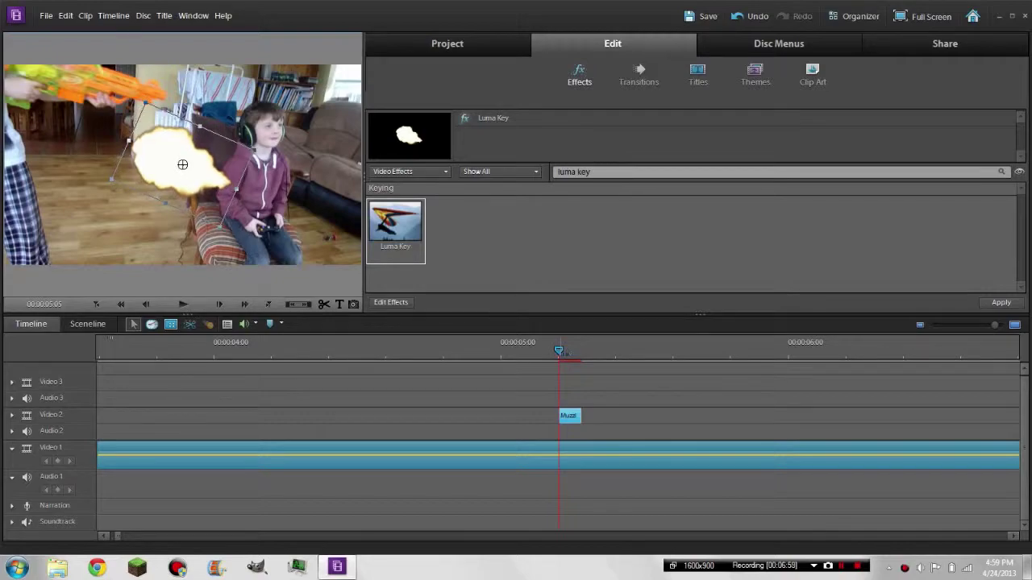
pyautogui.moveTo(183, 164); pyautogui.dragTo(209, 120)
pyautogui.moveTo(245, 182); pyautogui.dragTo(240, 171)
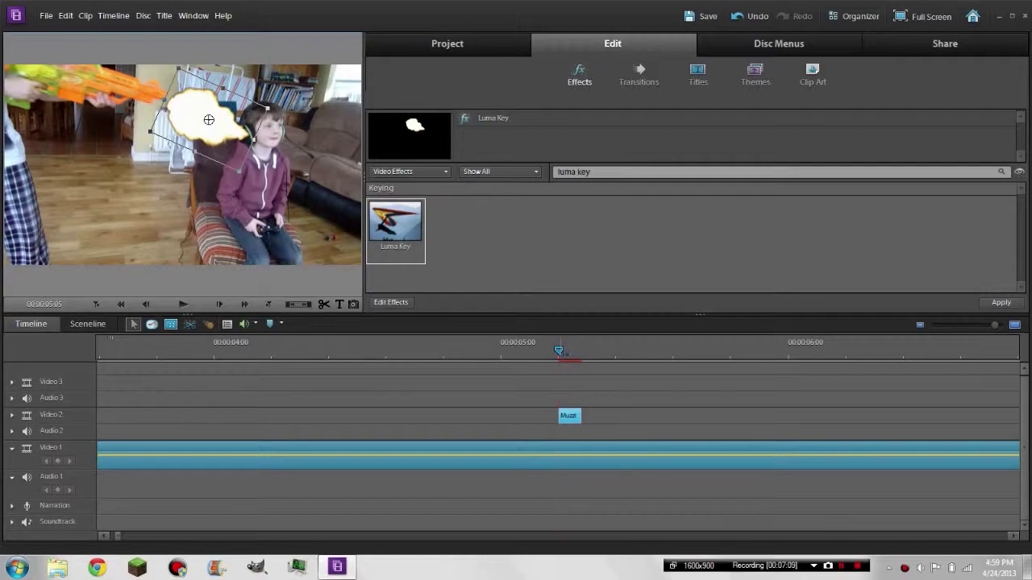
pyautogui.moveTo(209, 119); pyautogui.dragTo(208, 113)
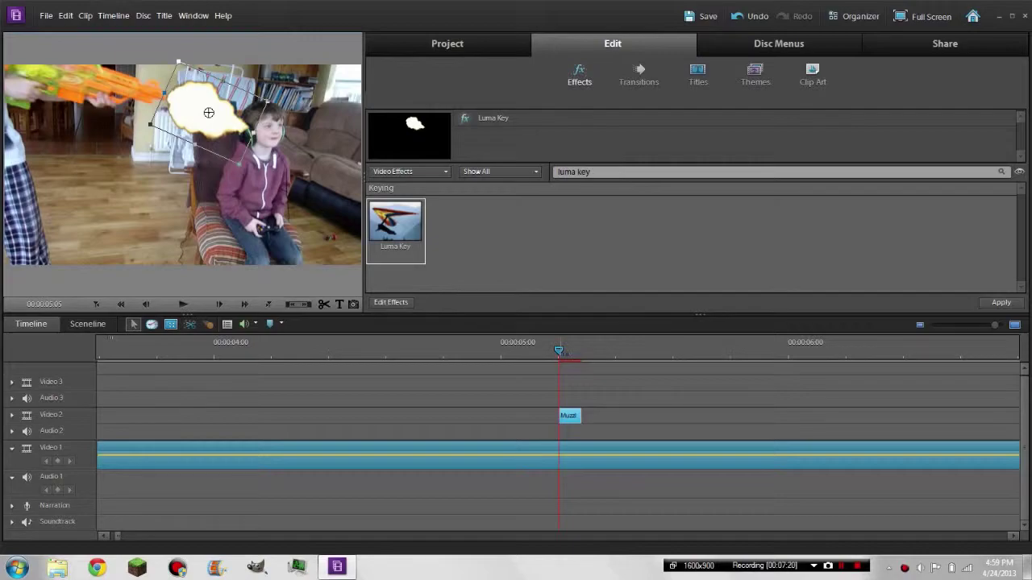
pyautogui.moveTo(266, 101); pyautogui.dragTo(198, 108)
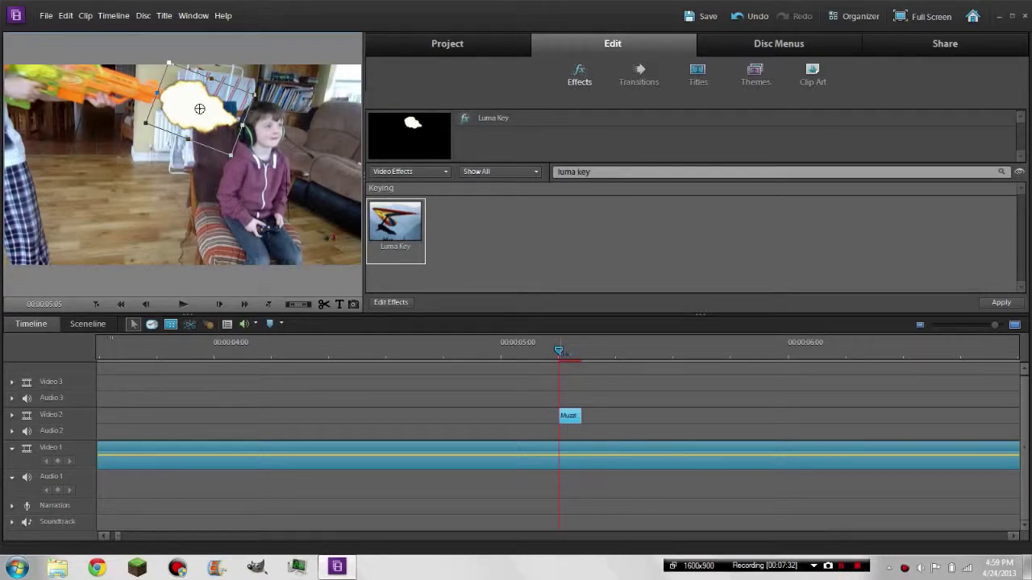
# Set the Muzzle Flash - 5.jpg clip's Luma Key cutoff to 26.3% and threshold to 100%, and its clip opacity to 78%
pyautogui.click(391, 303)
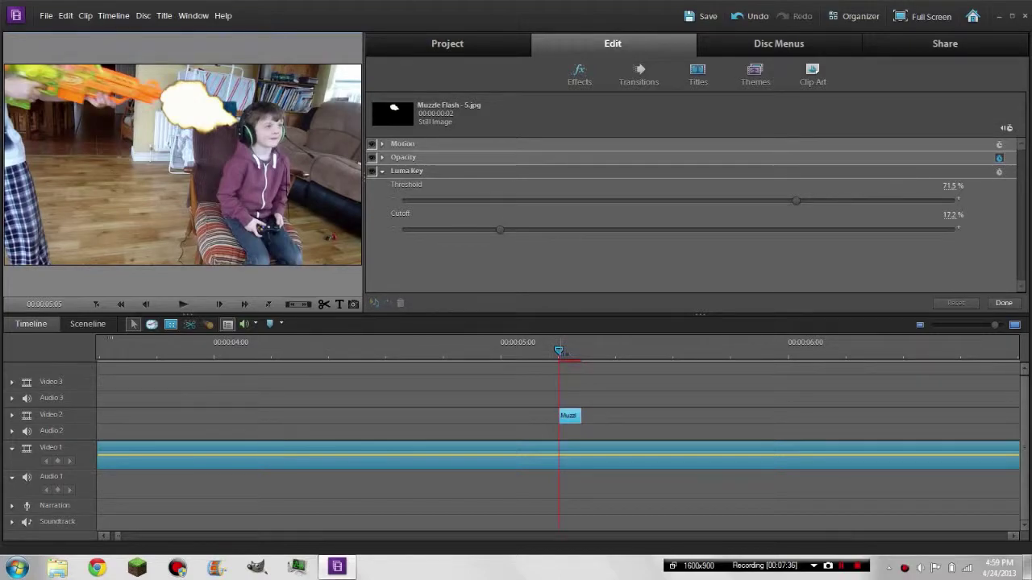
pyautogui.moveTo(500, 229); pyautogui.dragTo(549, 230)
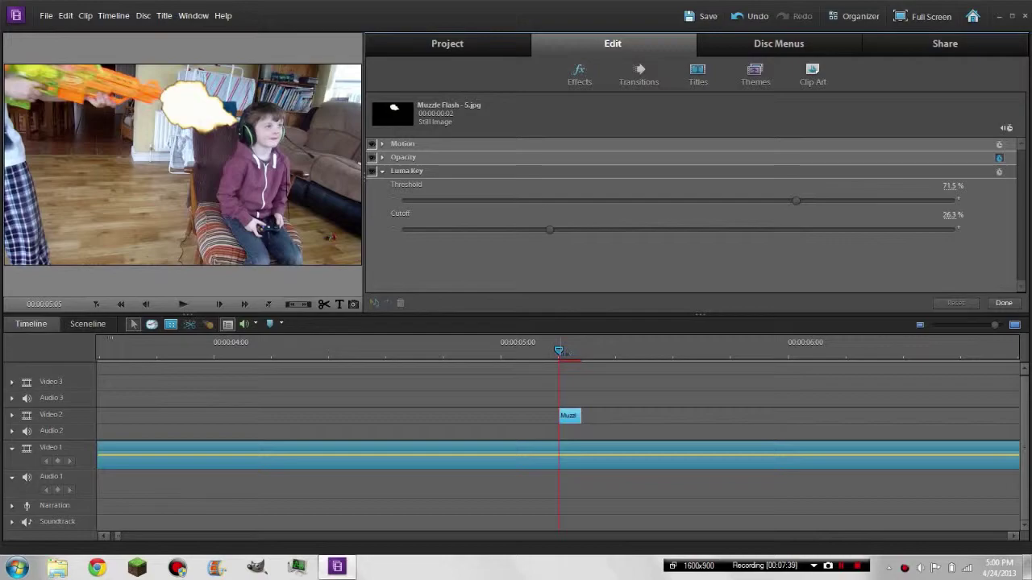
pyautogui.moveTo(796, 201); pyautogui.dragTo(875, 187)
pyautogui.click(382, 158)
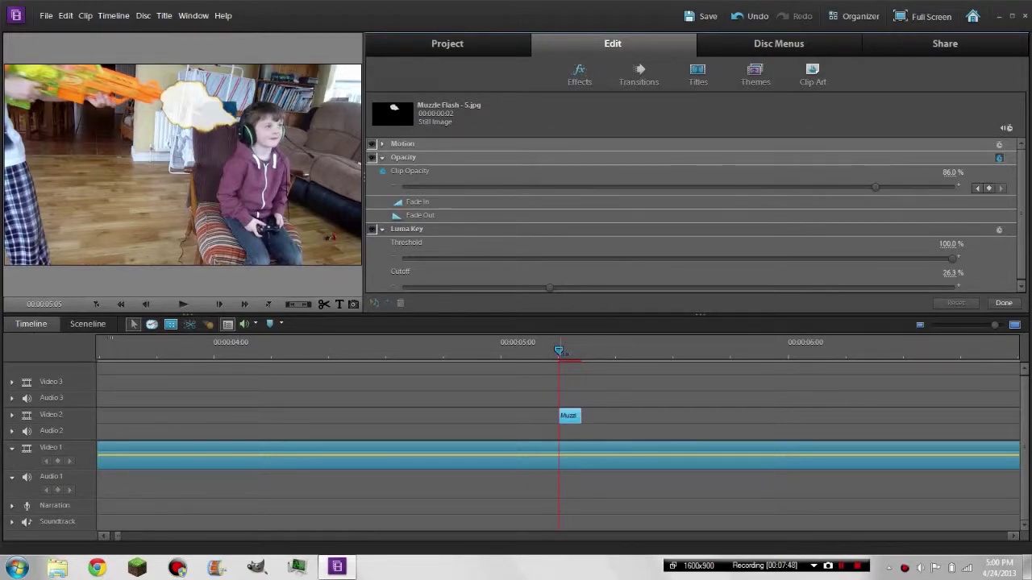
pyautogui.moveTo(875, 187); pyautogui.dragTo(831, 187)
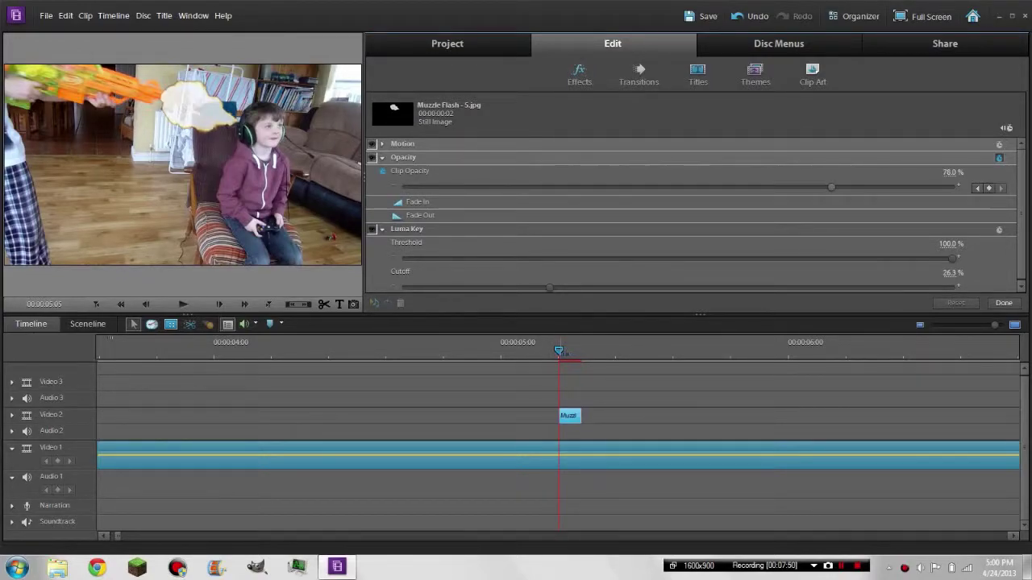
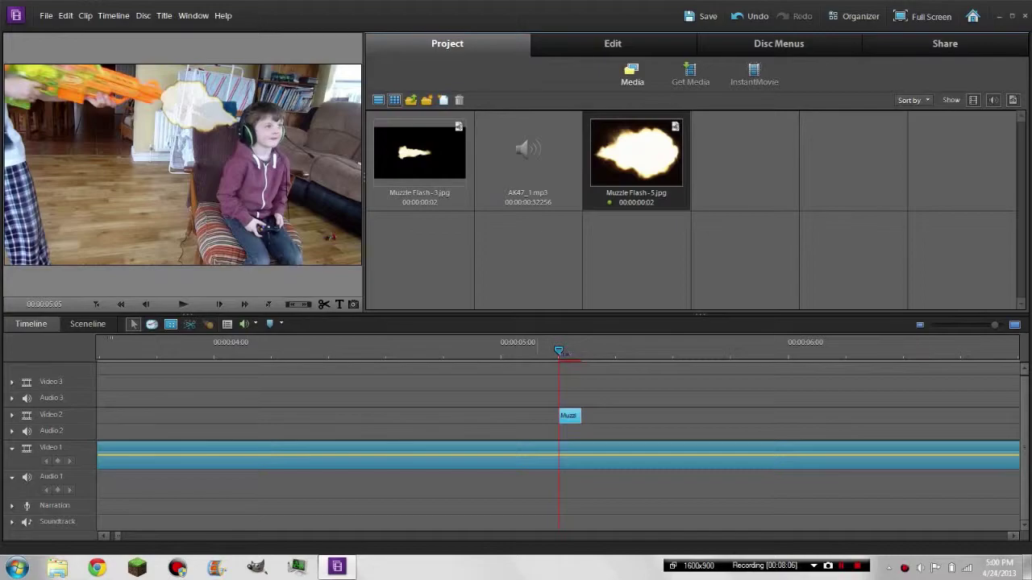
# Import the Smoke Effect video from the Muzzle Flashes and Stock footage! folder into the Effects folder
pyautogui.doubleClick(566, 249)
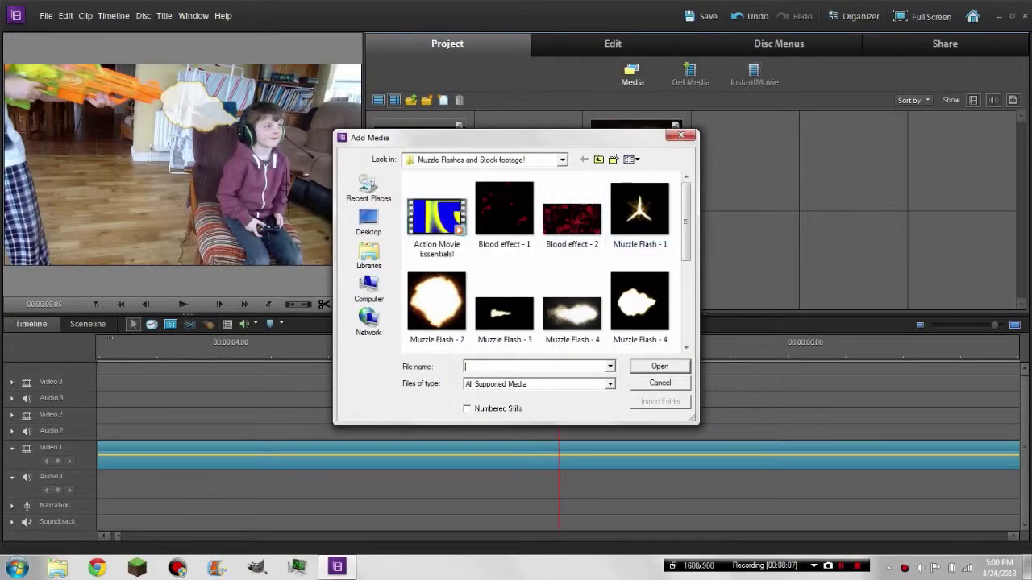
pyautogui.scroll(-4, 564, 306)
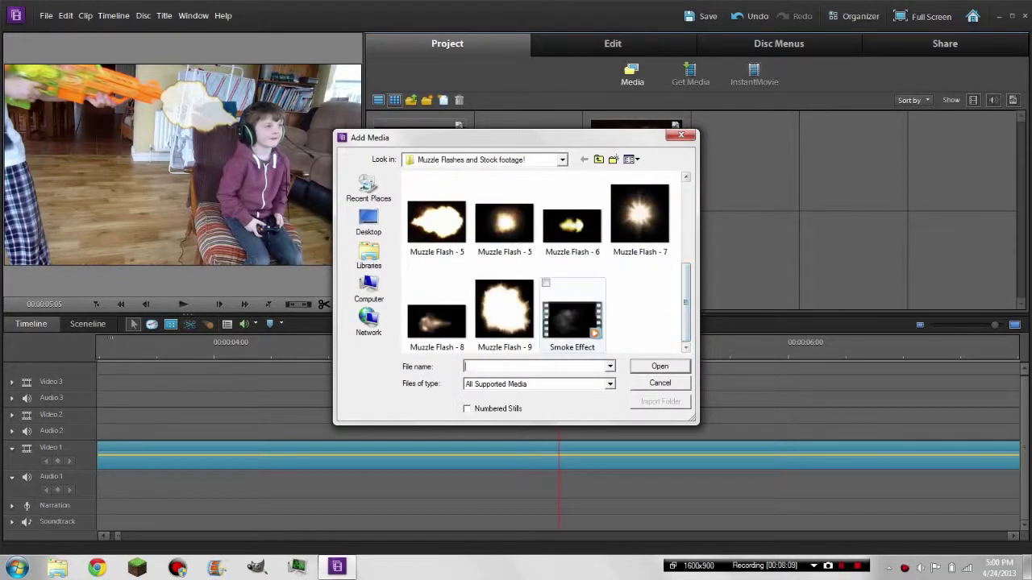
pyautogui.click(573, 319)
pyautogui.press('Return')
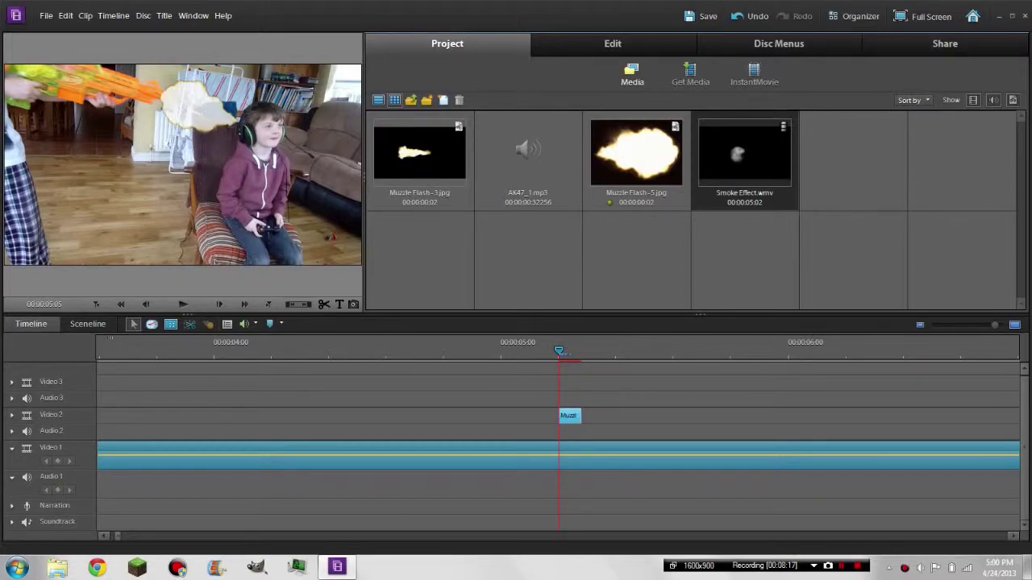
# Place Smoke Effect.wmv on Video 3 at the start of the muzzle flash clip and delete its audio
pyautogui.moveTo(745, 153); pyautogui.dragTo(564, 384)
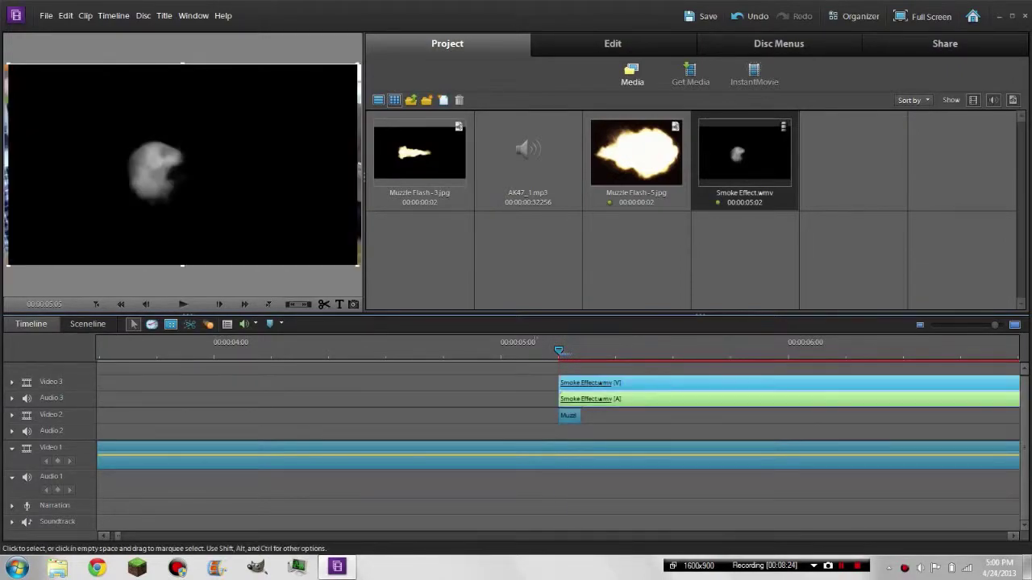
pyautogui.rightClick(580, 383)
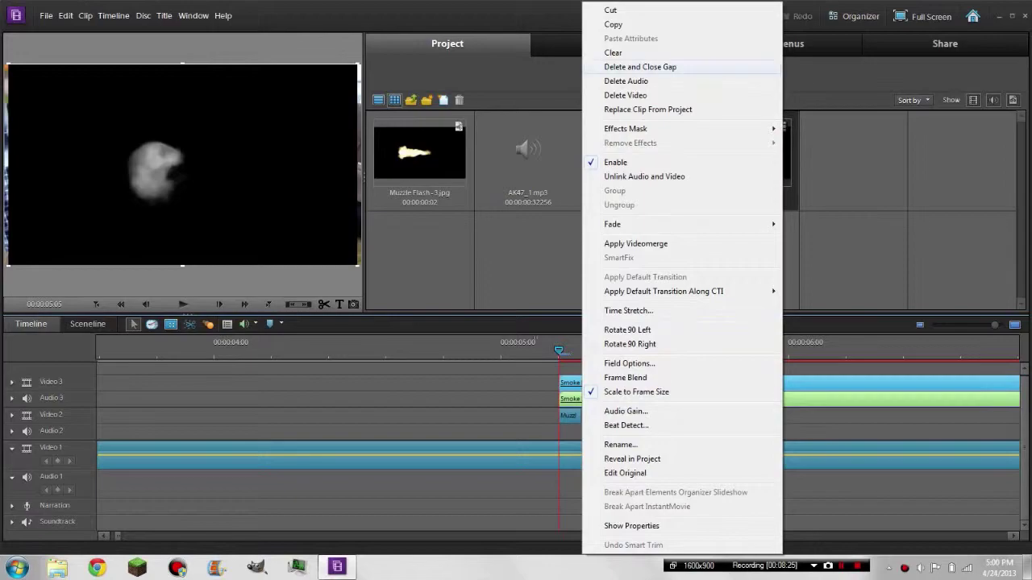
pyautogui.click(626, 81)
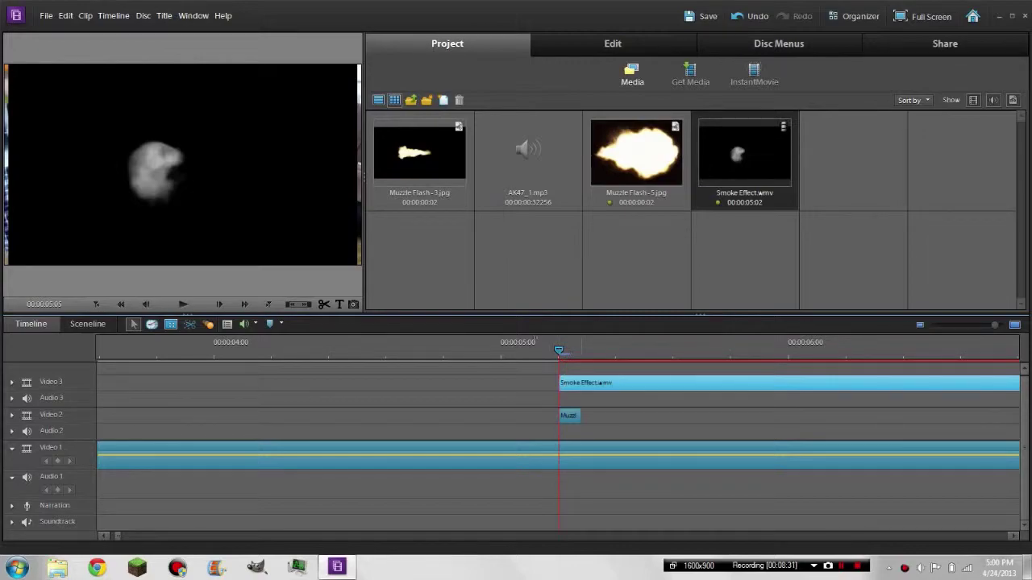
# Apply Luma Key to the Smoke Effect clip with threshold 60.1% and cutoff 12.8%, and set its clip opacity to 55.3%
pyautogui.click(613, 44)
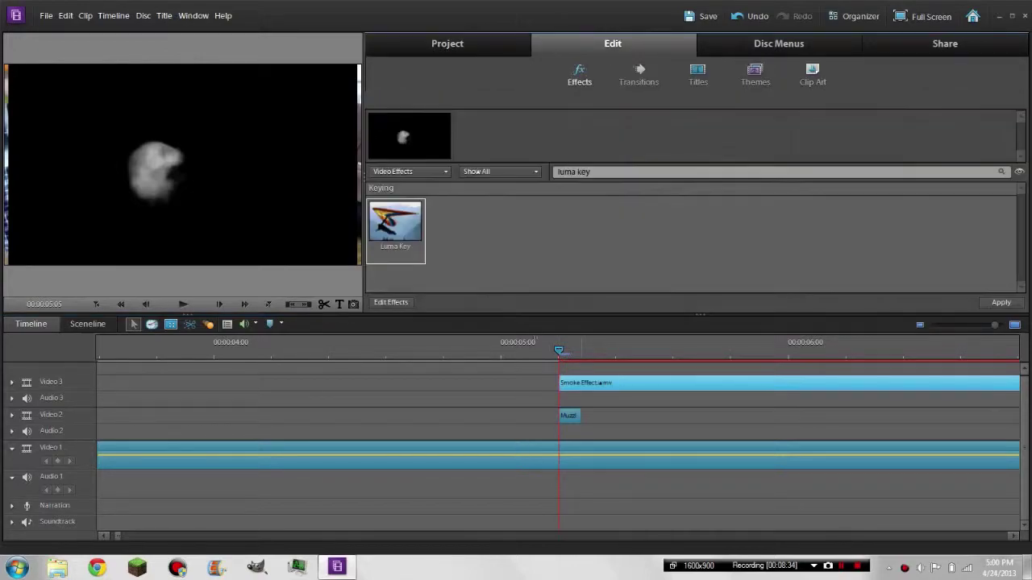
pyautogui.click(1000, 303)
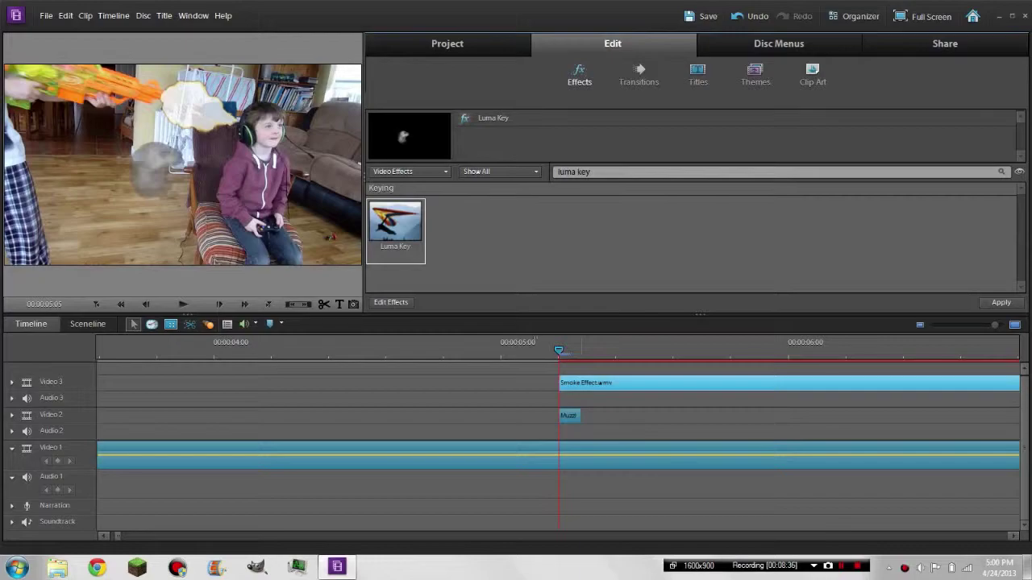
pyautogui.click(391, 303)
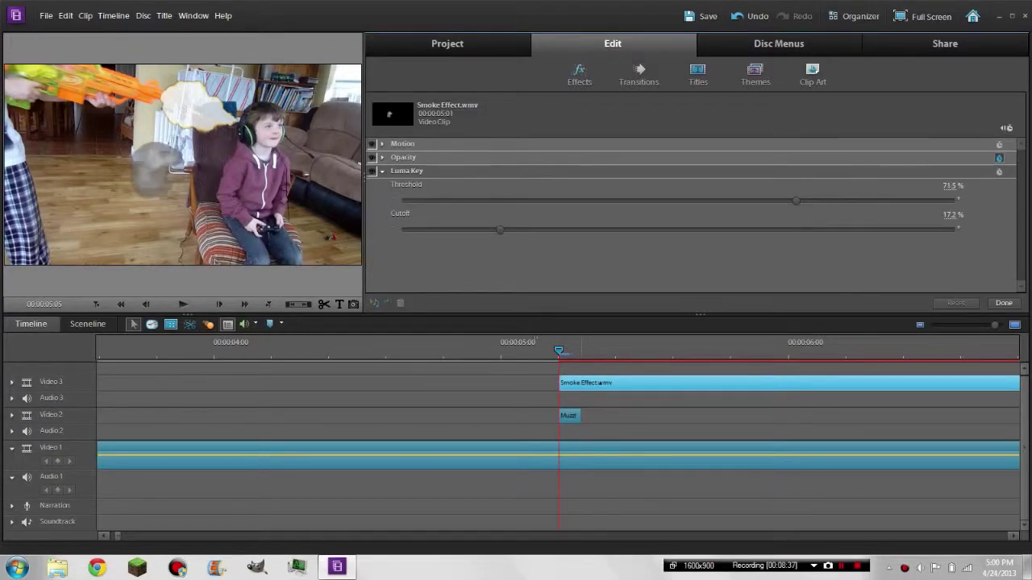
pyautogui.moveTo(499, 230); pyautogui.dragTo(476, 231)
pyautogui.moveTo(796, 201); pyautogui.dragTo(734, 200)
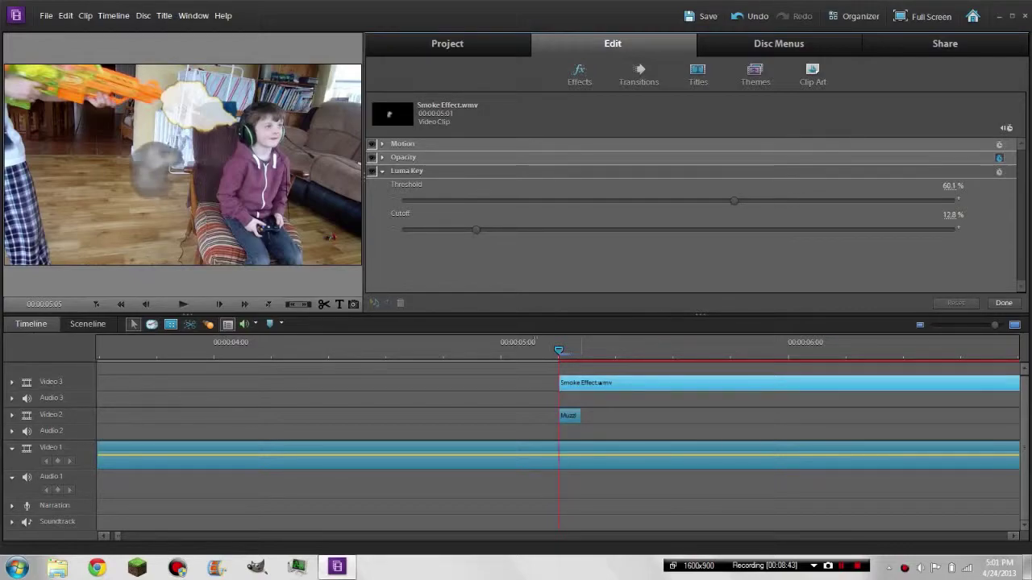
pyautogui.click(382, 157)
pyautogui.moveTo(954, 187); pyautogui.dragTo(708, 187)
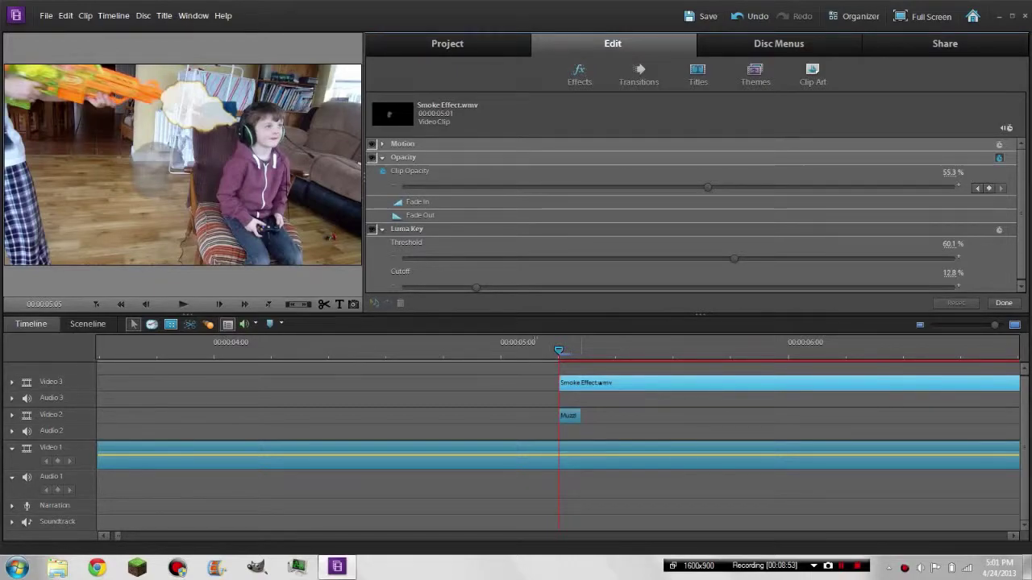
# Move and rotate the Smoke Effect clip so the smoke lies over the muzzle flash, angled towards the boy's head
pyautogui.click(158, 170)
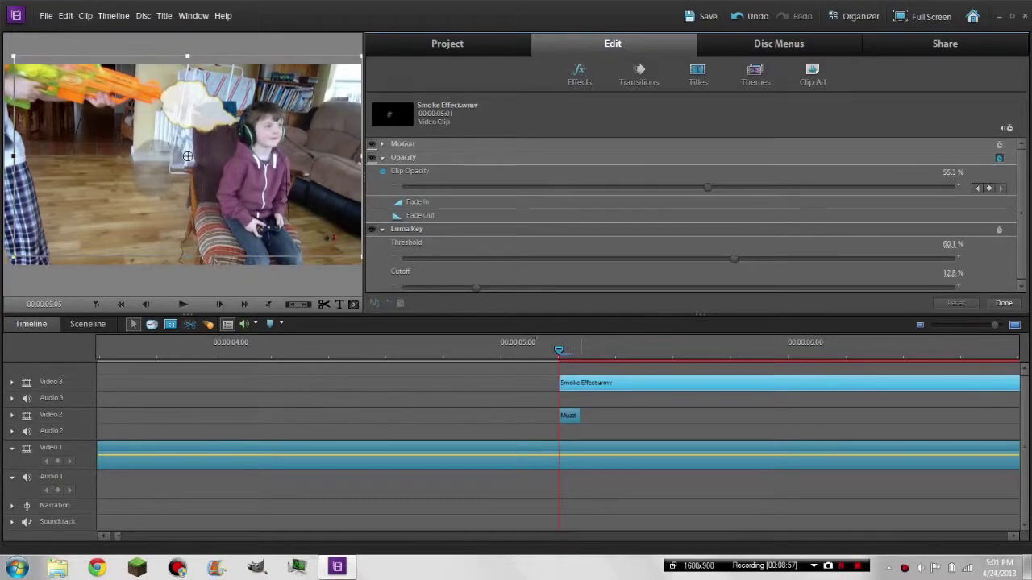
pyautogui.moveTo(184, 165); pyautogui.dragTo(228, 105)
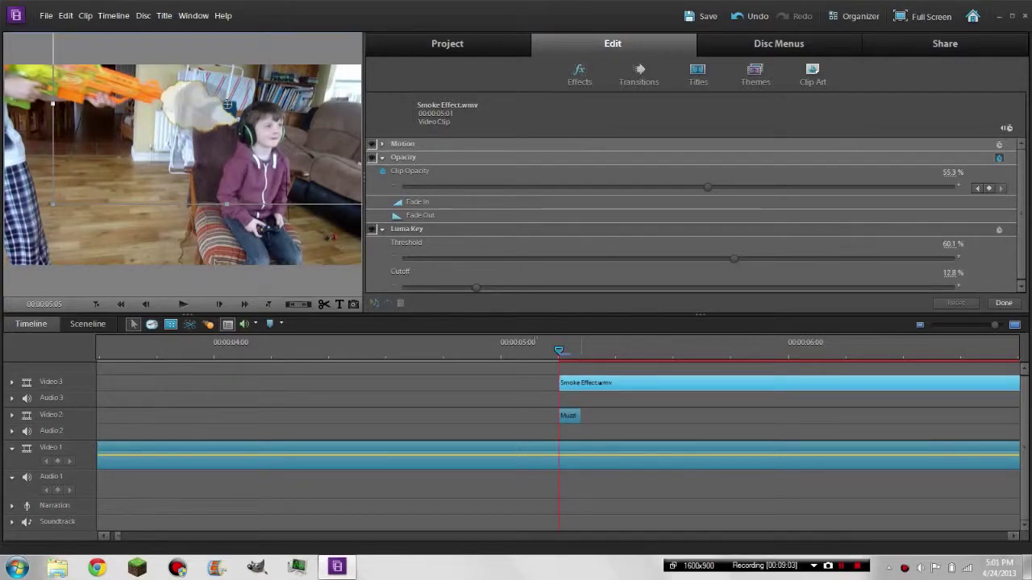
pyautogui.moveTo(227, 105); pyautogui.dragTo(208, 103)
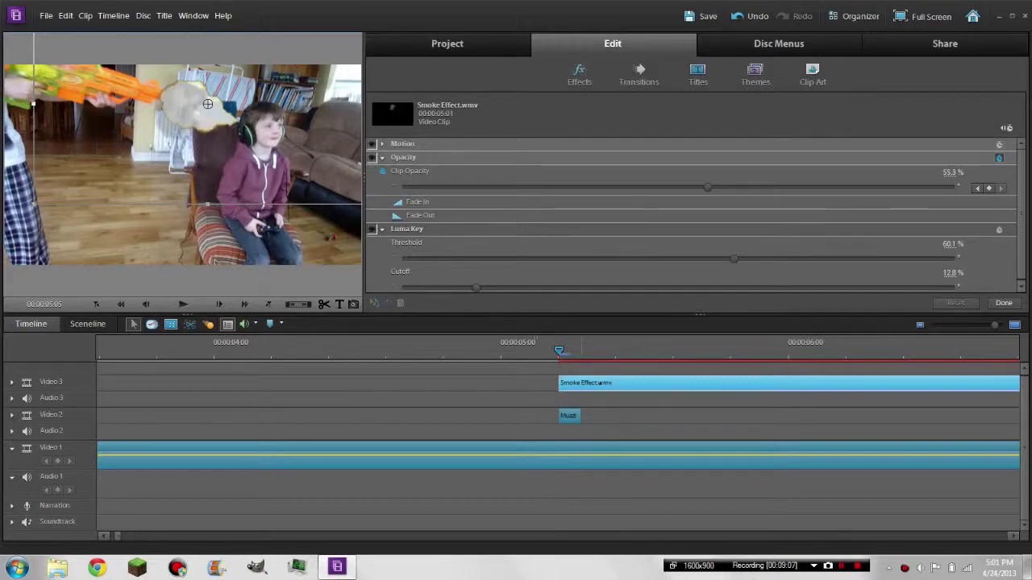
pyautogui.moveTo(31, 206); pyautogui.dragTo(11, 151)
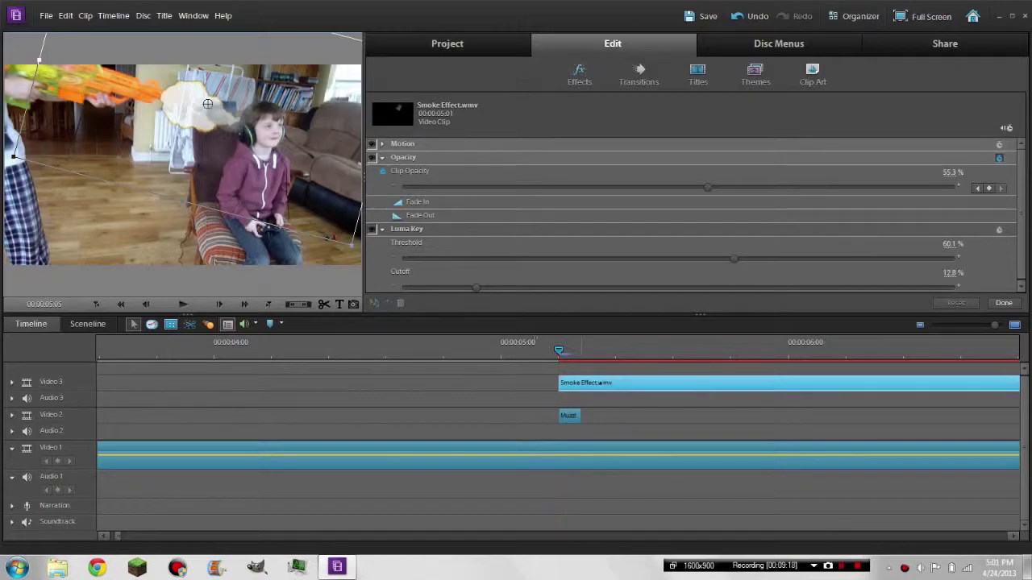
pyautogui.moveTo(210, 102); pyautogui.dragTo(179, 109)
# Step through the frames following the shot to examine the smoke, and return to the muzzle flash's first frame
pyautogui.press('Right')
pyautogui.press('Right')
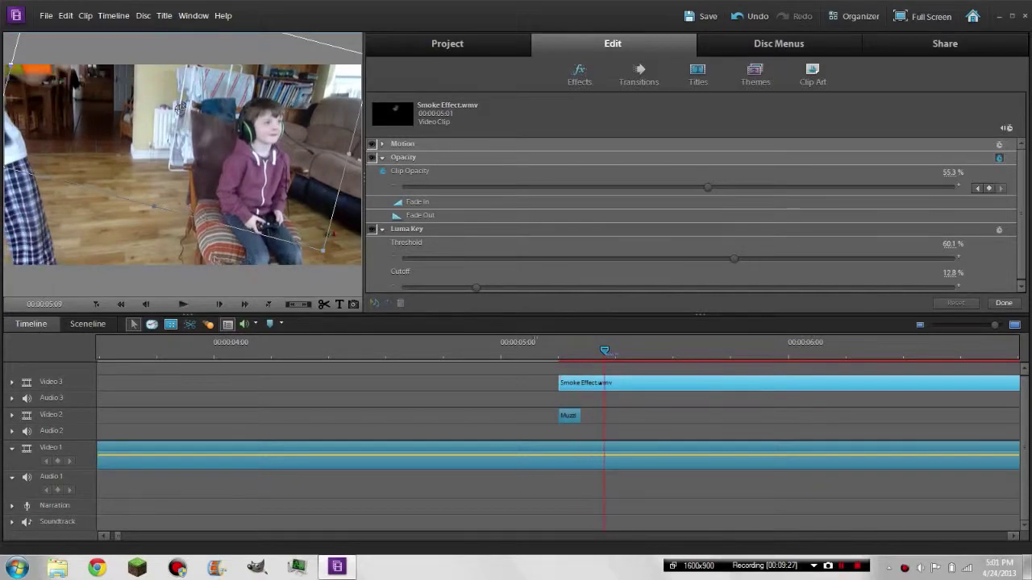
pyautogui.press('Right')
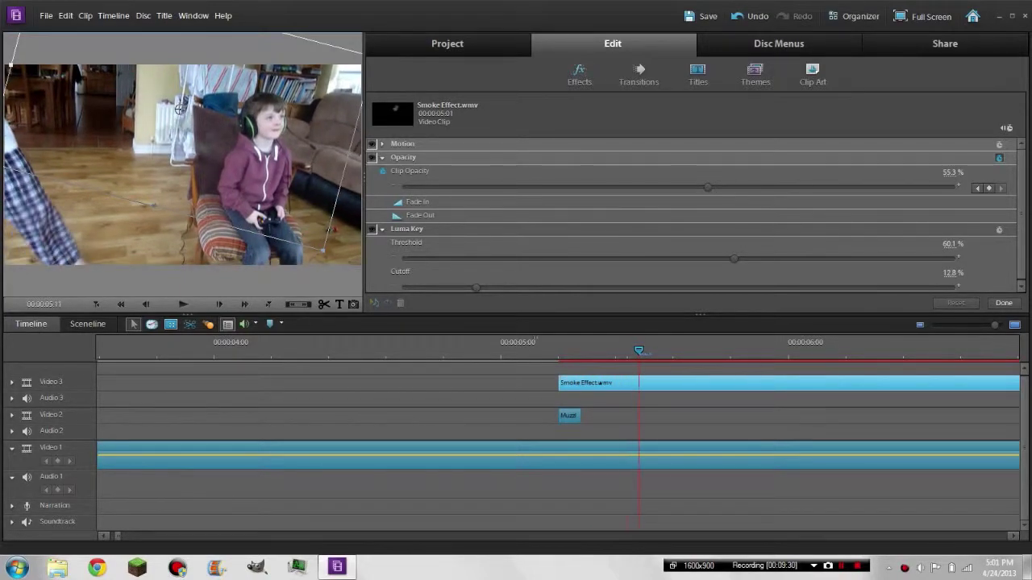
pyautogui.press('Left')
pyautogui.press('Left')
pyautogui.press('Left')
pyautogui.press('Left')
pyautogui.press('Left')
pyautogui.press('Left')
pyautogui.press('Left')
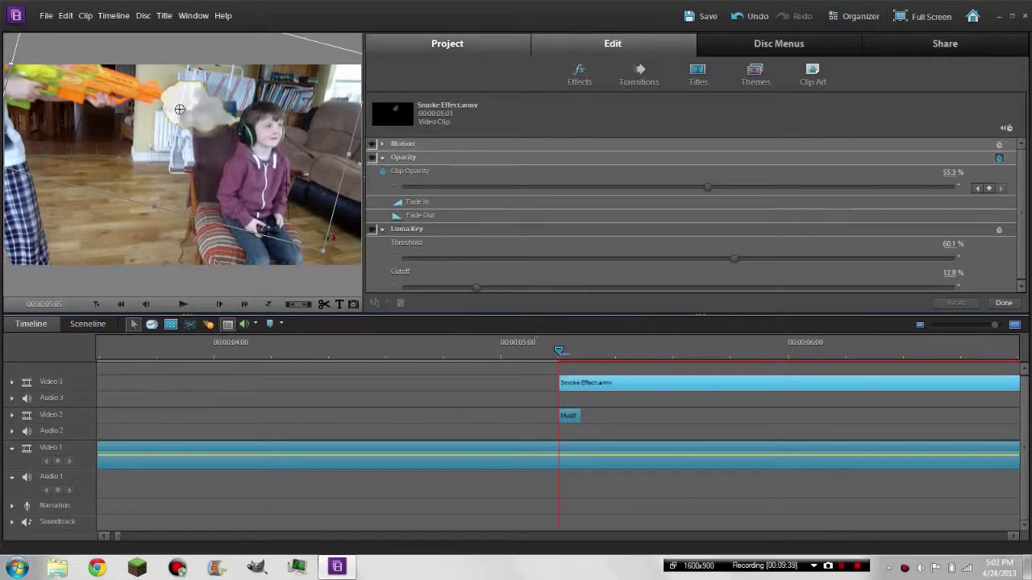
# Place AK47_1.mp3 on Audio 1 and shift it to start one frame before the muzzle flash clip
pyautogui.click(447, 43)
pyautogui.moveTo(528, 154); pyautogui.dragTo(561, 494)
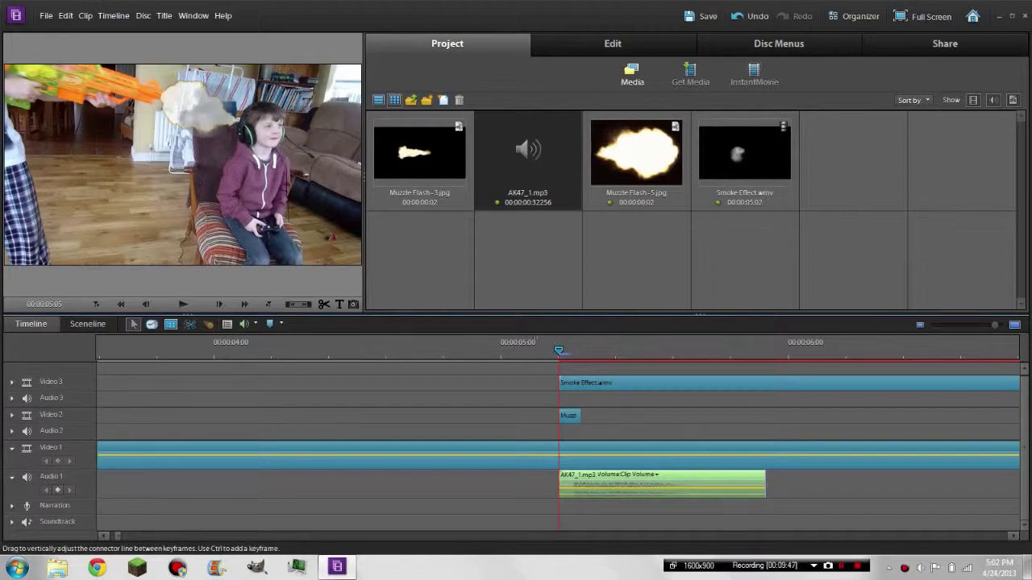
pyautogui.moveTo(568, 487); pyautogui.dragTo(568, 488)
pyautogui.moveTo(583, 429); pyautogui.dragTo(583, 427)
pyautogui.moveTo(569, 488); pyautogui.dragTo(576, 481)
pyautogui.moveTo(583, 428); pyautogui.dragTo(595, 423)
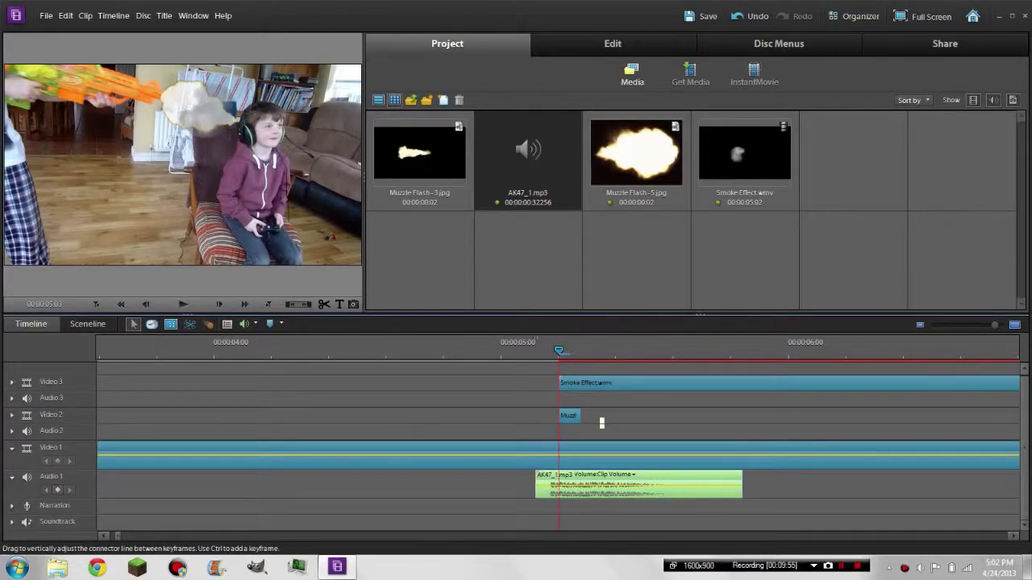
pyautogui.moveTo(584, 484)
pyautogui.mouseDown()
pyautogui.moveTo(574, 484)
pyautogui.moveTo(584, 485)
pyautogui.mouseUp()
pyautogui.moveTo(594, 422); pyautogui.dragTo(594, 423)
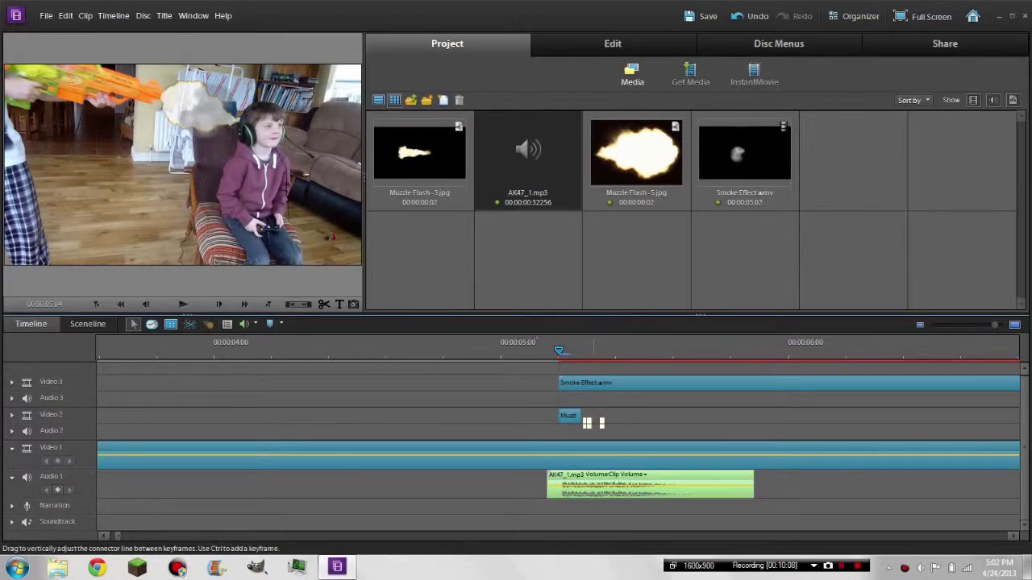